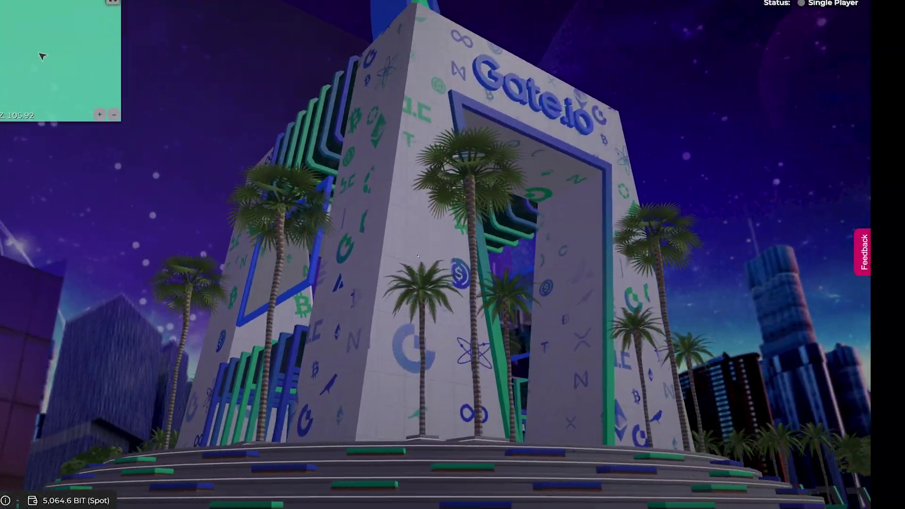
# Step: Walk the avatar forward past Gate.io and under the testnet 2022 tower's pillars
pyautogui.press('w')
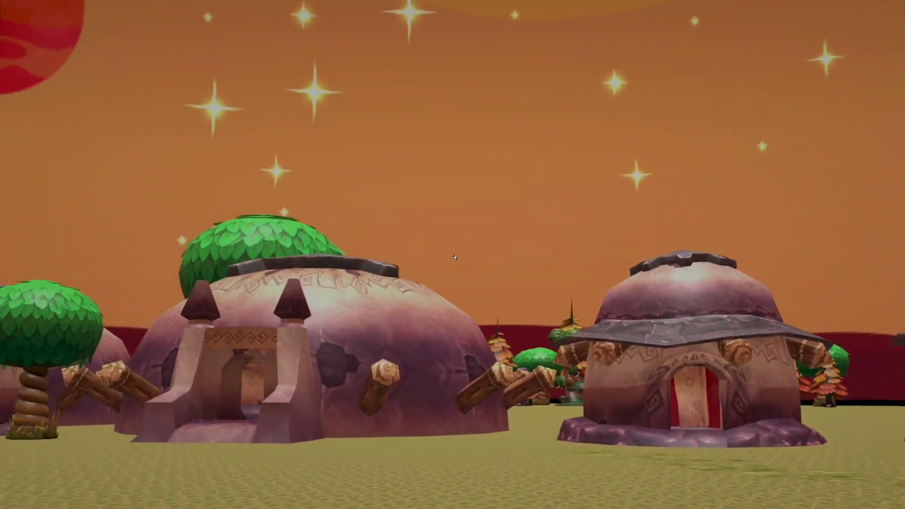
pyautogui.press('w')
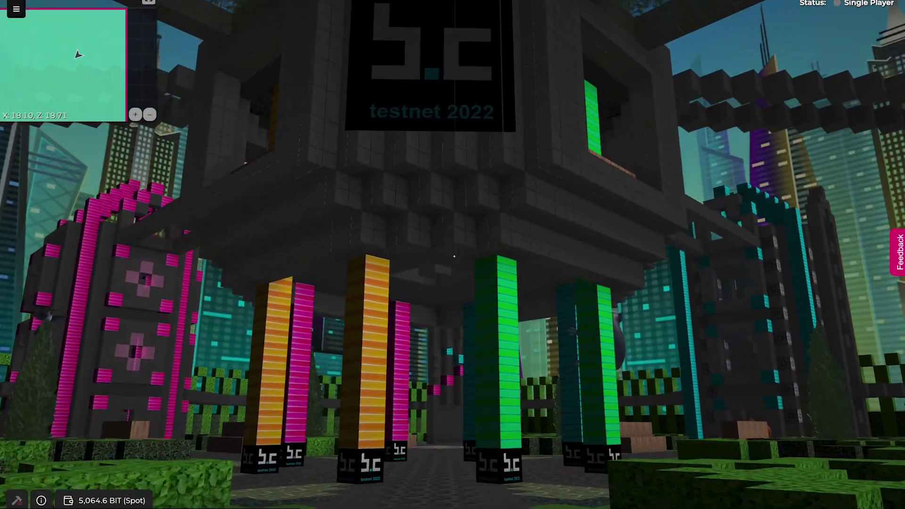
pyautogui.press('w')
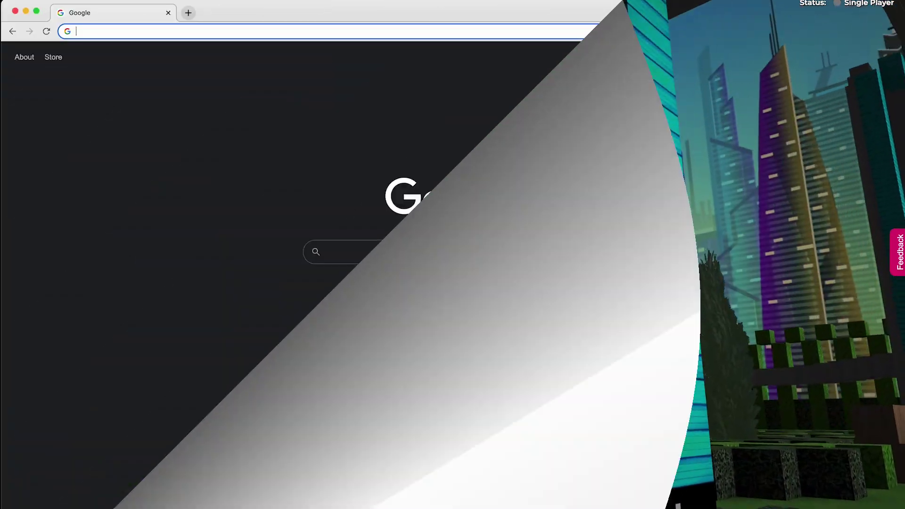
# Step: Go to pioneer.bit.country in Chrome
pyautogui.write('pioneer.bit.c')
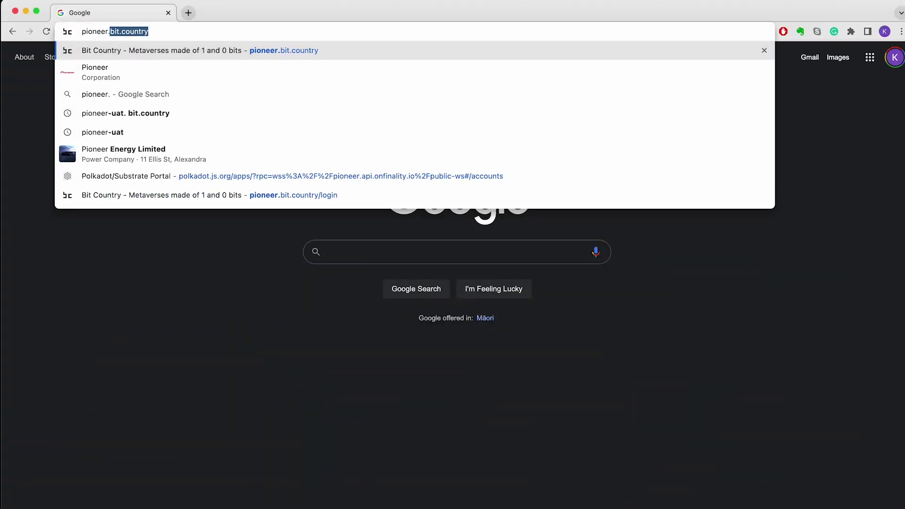
pyautogui.write('ountry')
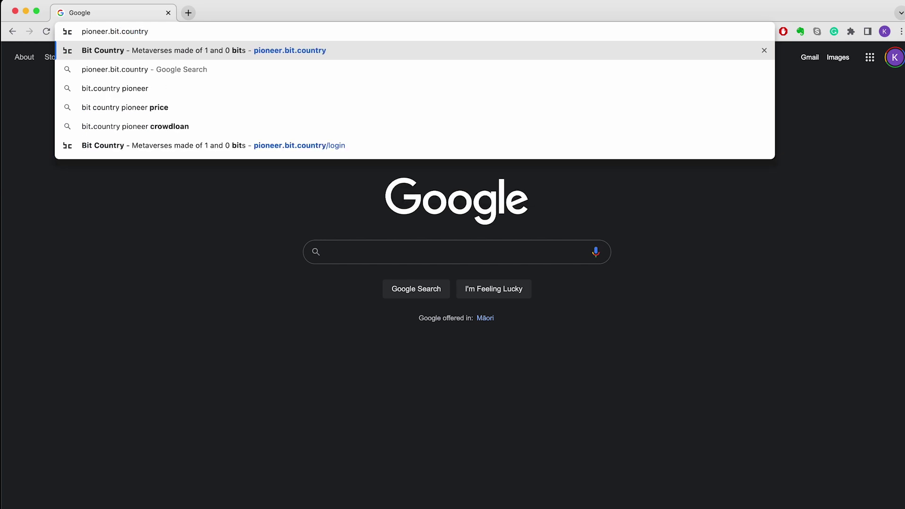
pyautogui.press('Return')
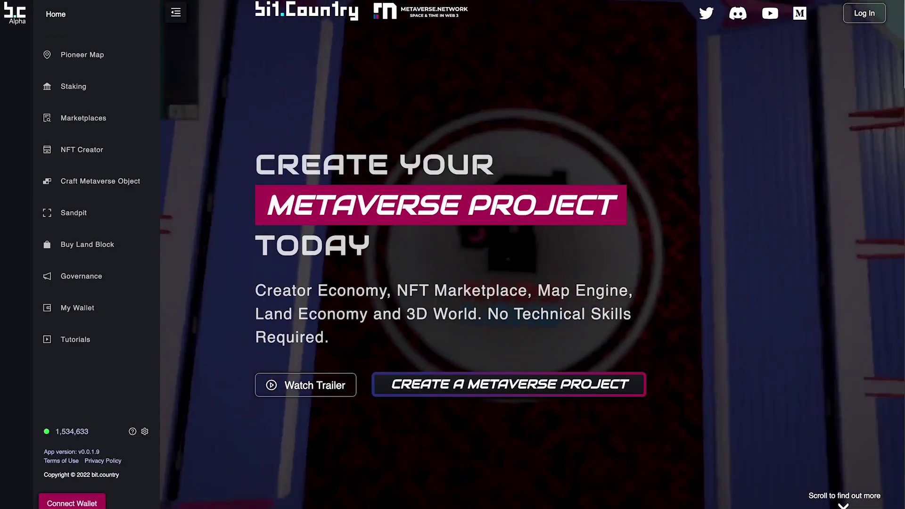
# Step: Connect the Polkadot{.js} wallet account, accepting the terms and signing the message
pyautogui.click(91, 505)
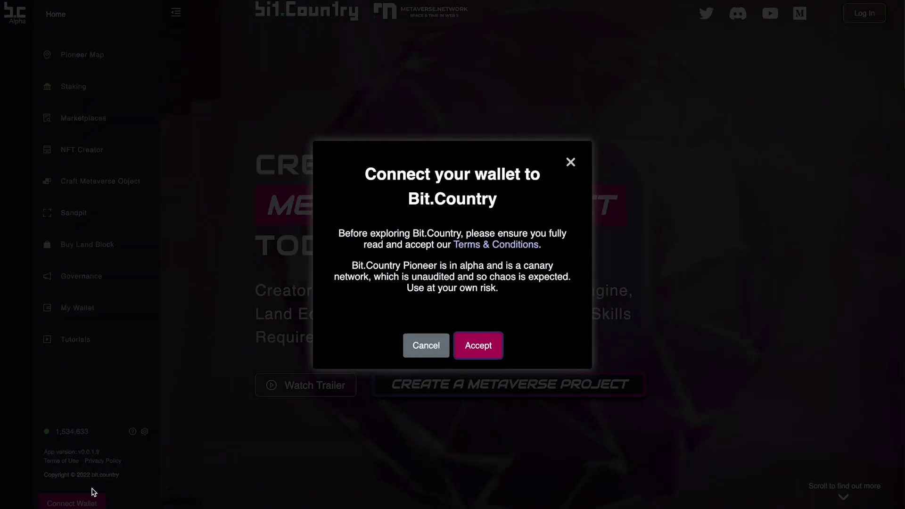
pyautogui.click(477, 343)
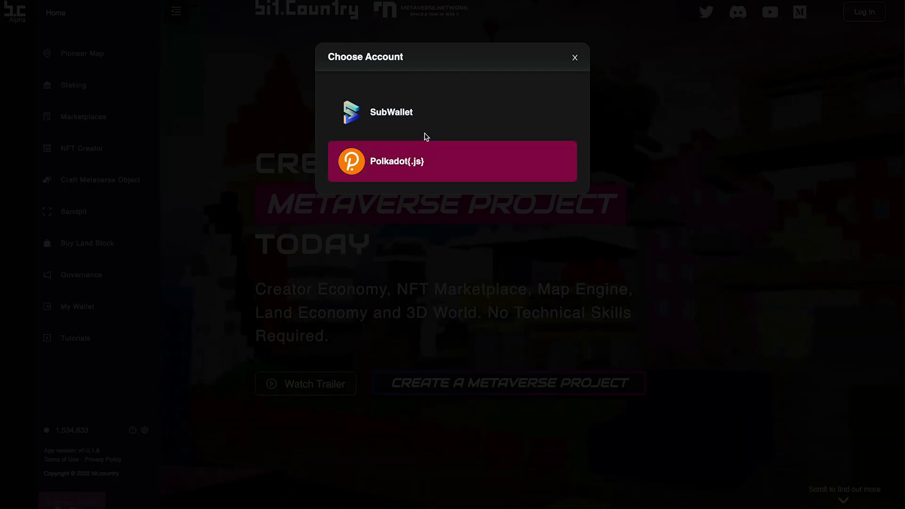
pyautogui.click(427, 154)
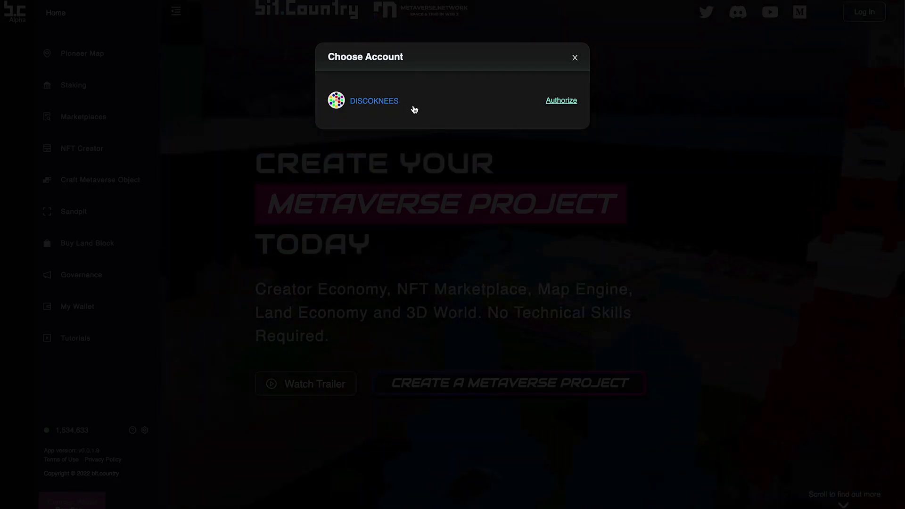
pyautogui.click(412, 108)
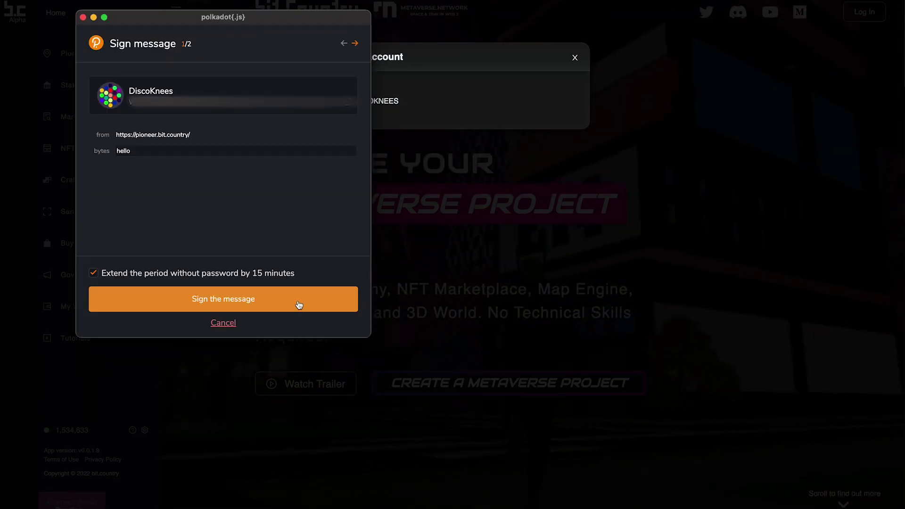
pyautogui.click(299, 305)
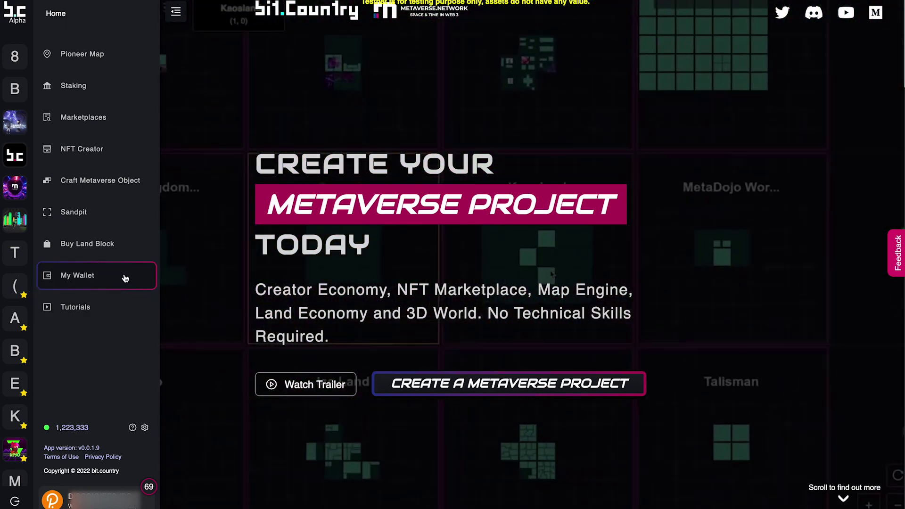
# Step: Copy the wallet name and both addresses from the My Wallet page
pyautogui.click(125, 277)
pyautogui.moveTo(197, 128); pyautogui.dragTo(387, 178)
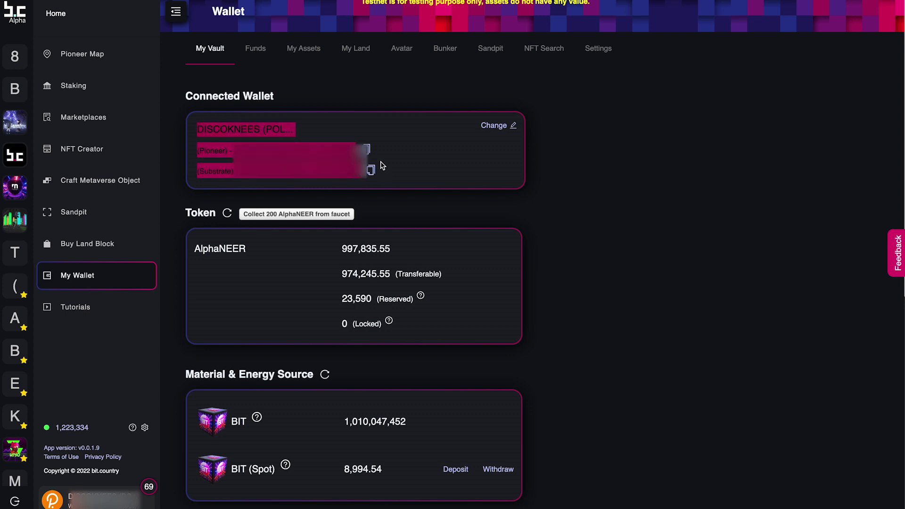
pyautogui.moveTo(267, 181); pyautogui.dragTo(367, 156)
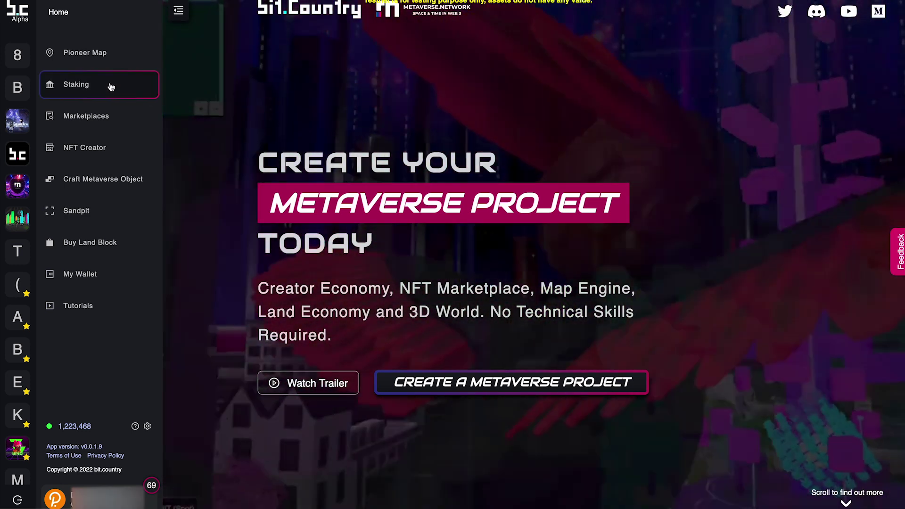
# Step: Open Staking and view the Token Staking Pool details
pyautogui.click(110, 86)
pyautogui.scroll(-2, 591, 349)
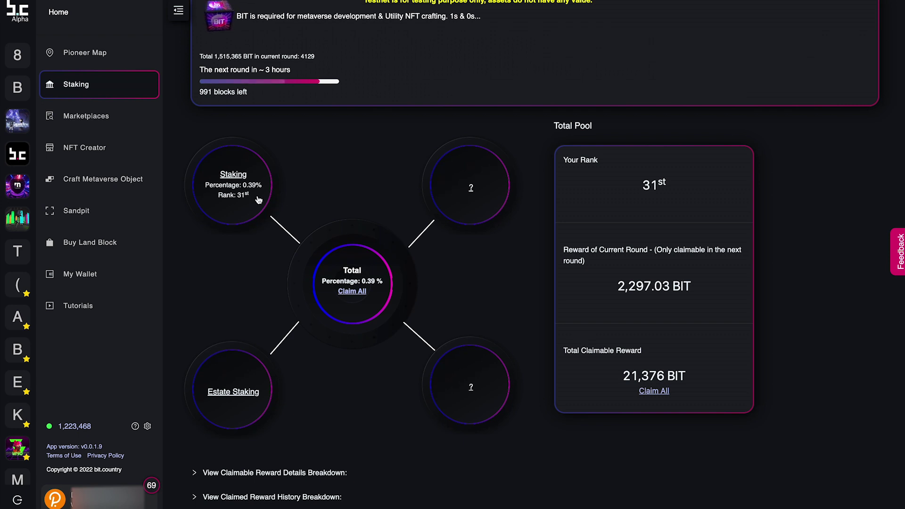
pyautogui.click(237, 149)
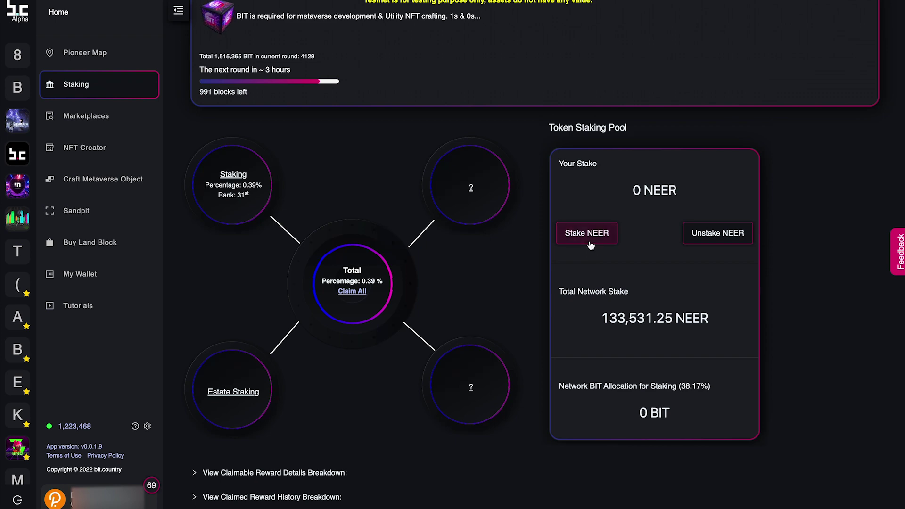
# Step: Open the Stake NEER form and enter a 250 NEER stake amount
pyautogui.click(589, 241)
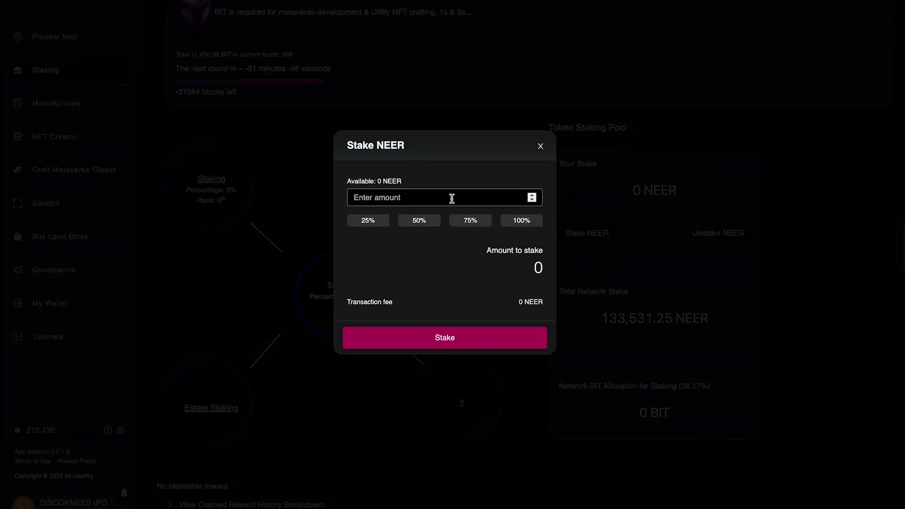
pyautogui.click(449, 195)
pyautogui.write('2')
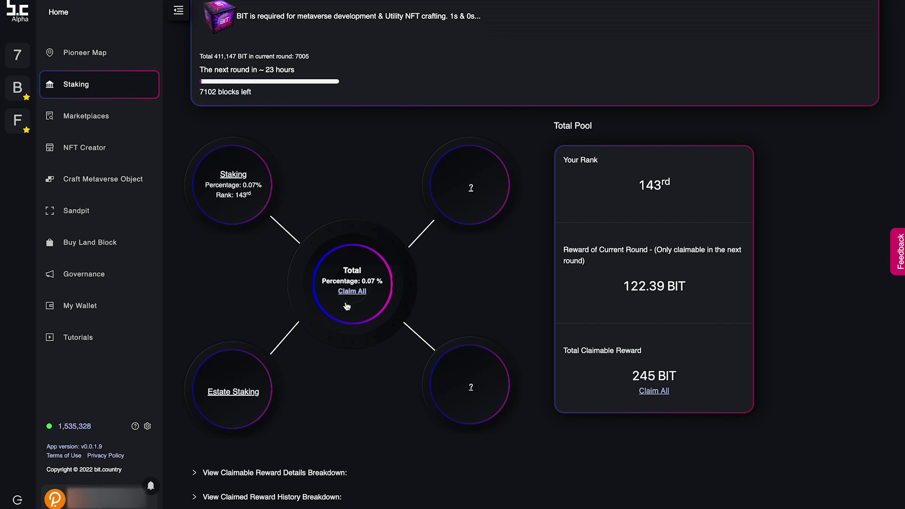
# Step: Claim all staking rewards, then check the wallet's 216 BIT and 356 BIT (Spot) balances
pyautogui.click(352, 291)
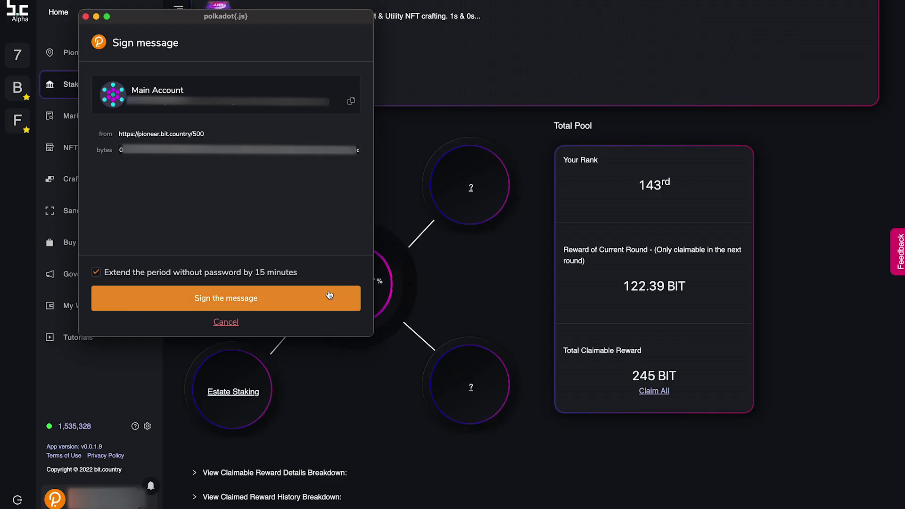
pyautogui.click(329, 295)
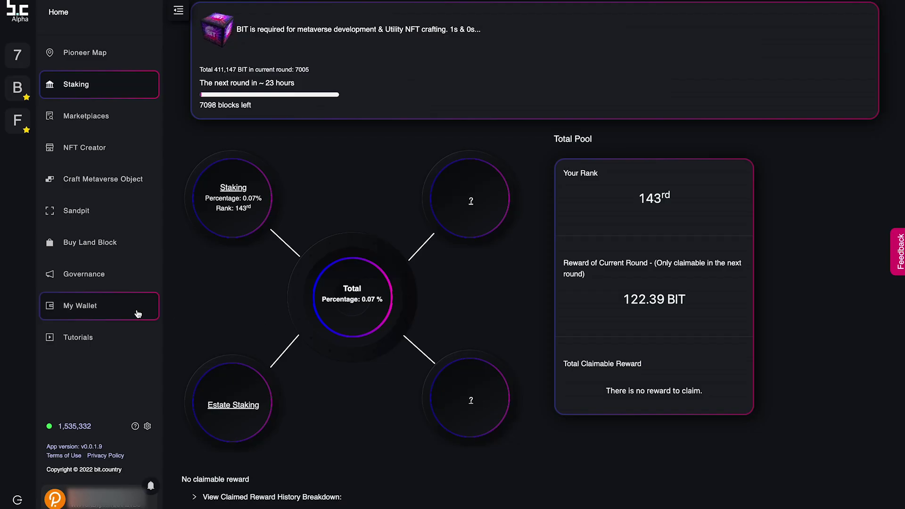
pyautogui.click(125, 309)
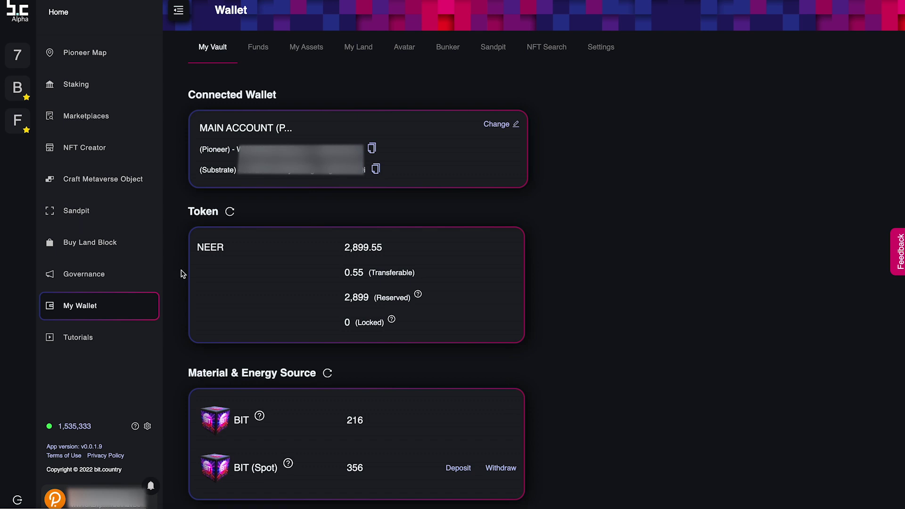
pyautogui.scroll(-4, 360, 289)
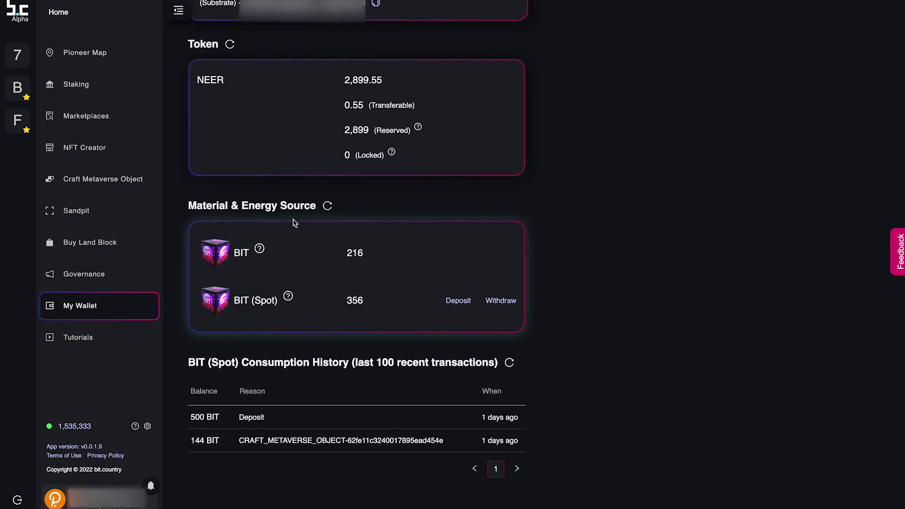
pyautogui.moveTo(188, 204); pyautogui.dragTo(366, 203)
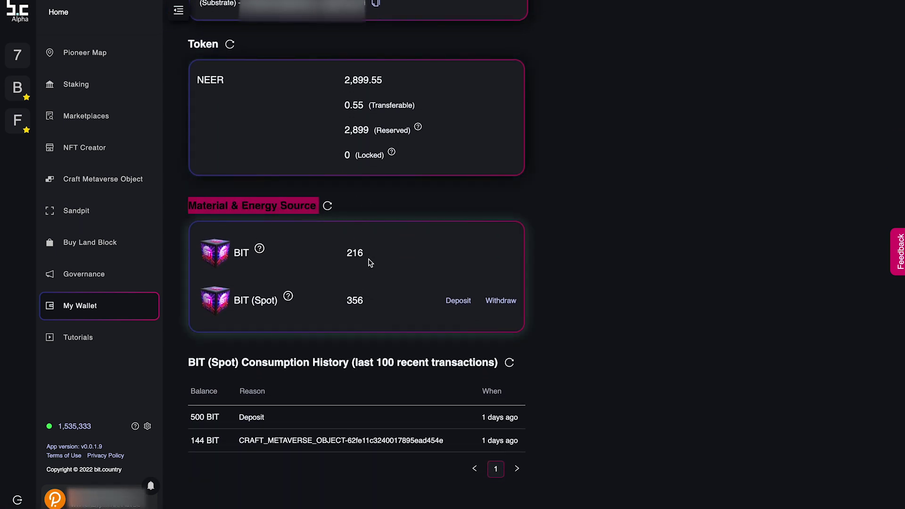
pyautogui.moveTo(366, 257); pyautogui.dragTo(355, 256)
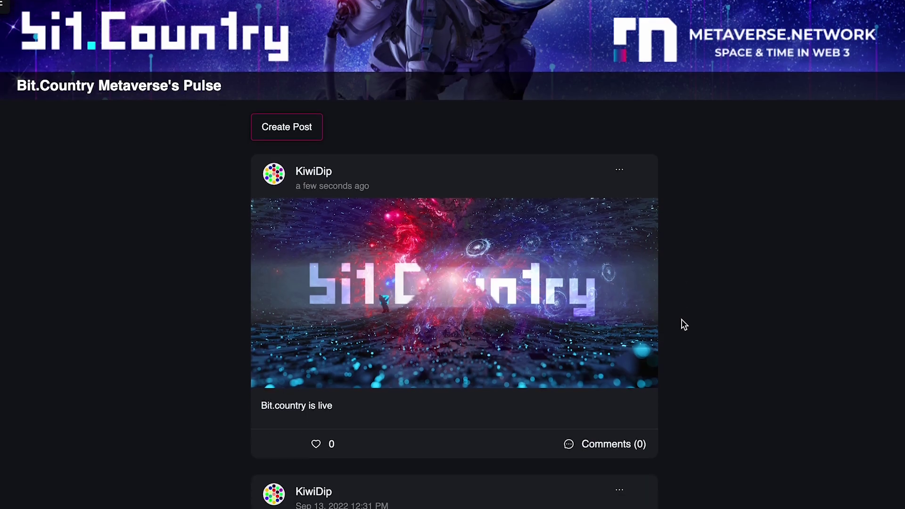
# Step: Scroll through the Pulse feed and estate page
pyautogui.scroll(-10, 681, 323)
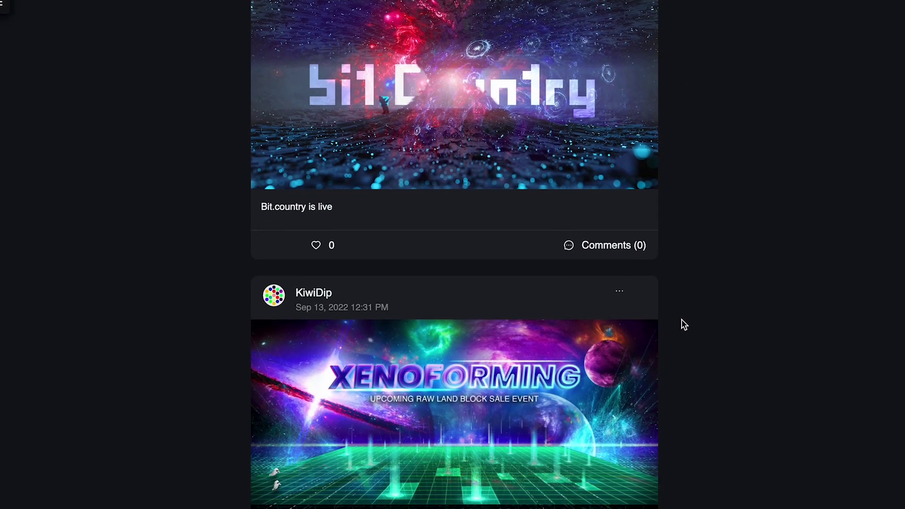
pyautogui.scroll(-10, 684, 324)
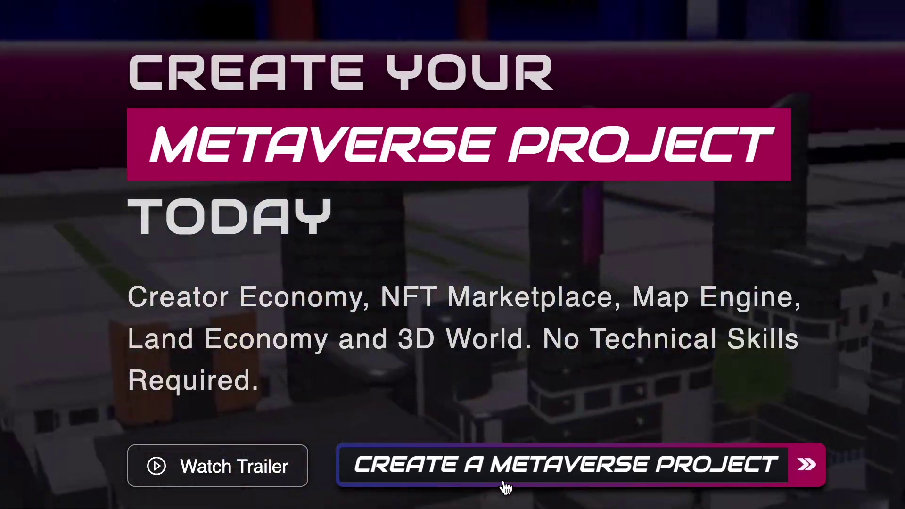
# Step: Create a new metaverse project and submit its transaction with the 0.154 NEER fee
pyautogui.click(506, 488)
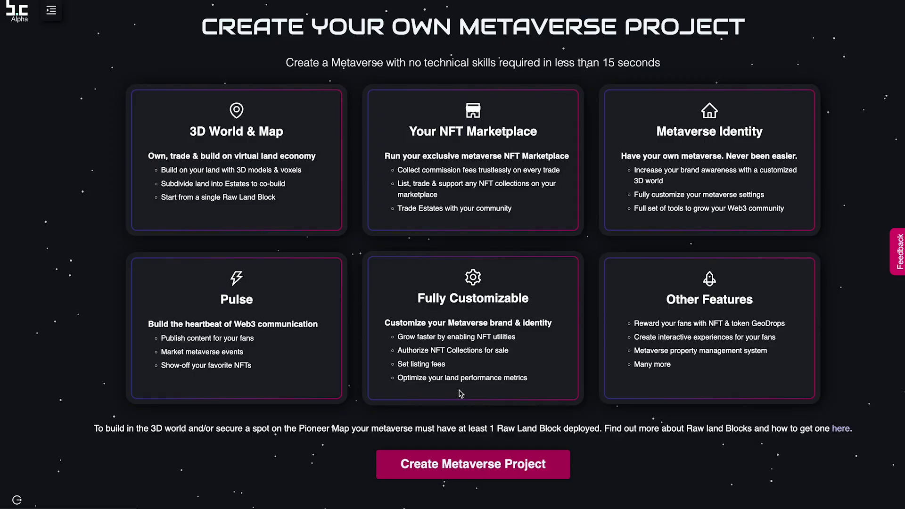
pyautogui.click(534, 474)
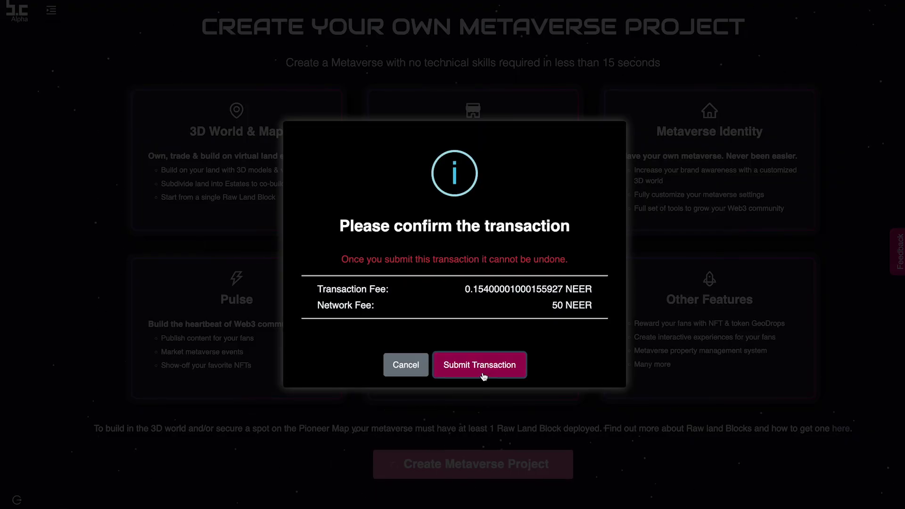
pyautogui.click(481, 366)
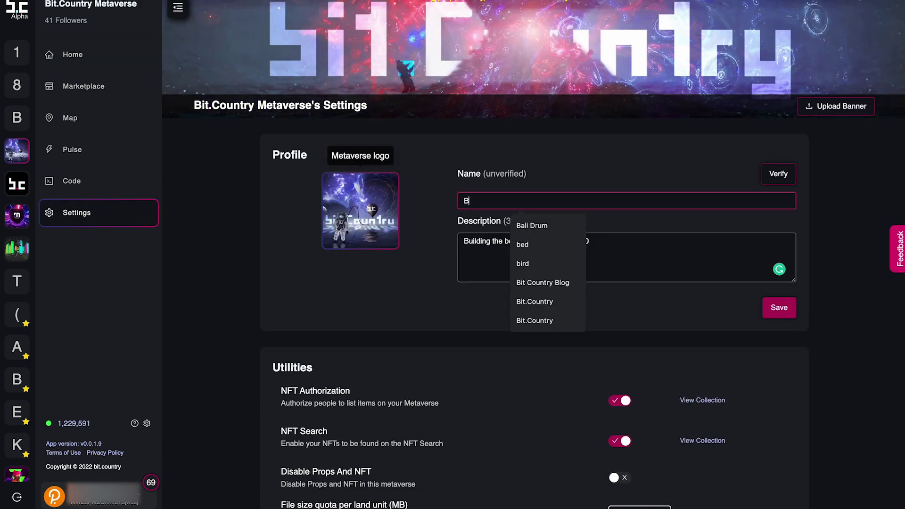
# Step: Name the metaverse Bit.Country Metaverse and upload a new cropped banner image
pyautogui.write('it.Country Metavers')
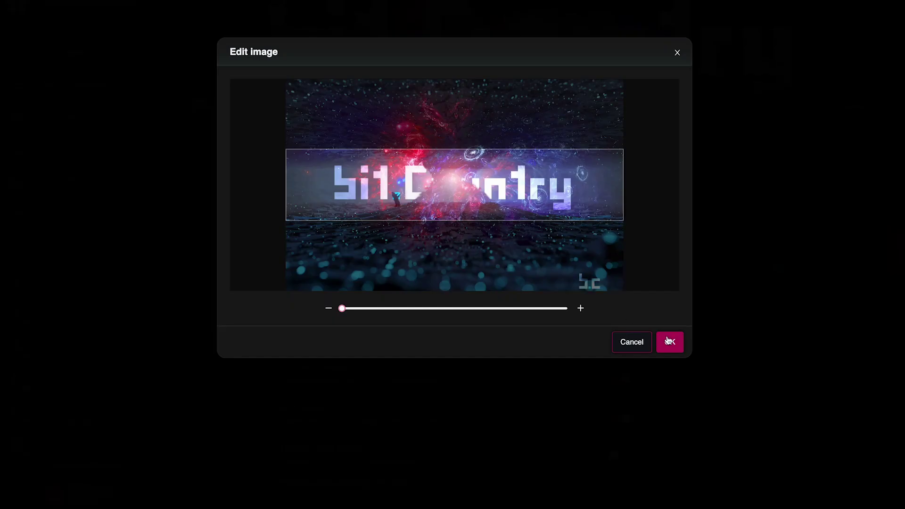
pyautogui.click(669, 340)
pyautogui.click(663, 220)
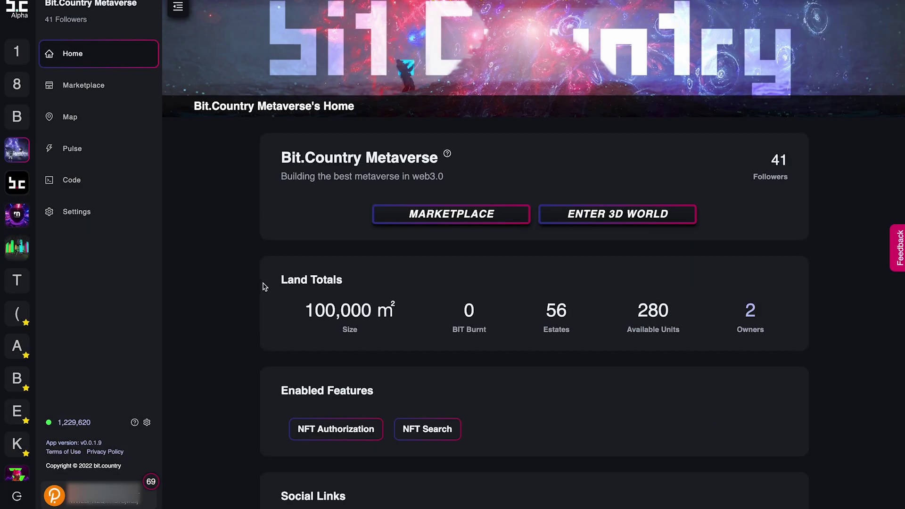
pyautogui.moveTo(262, 283); pyautogui.dragTo(332, 282)
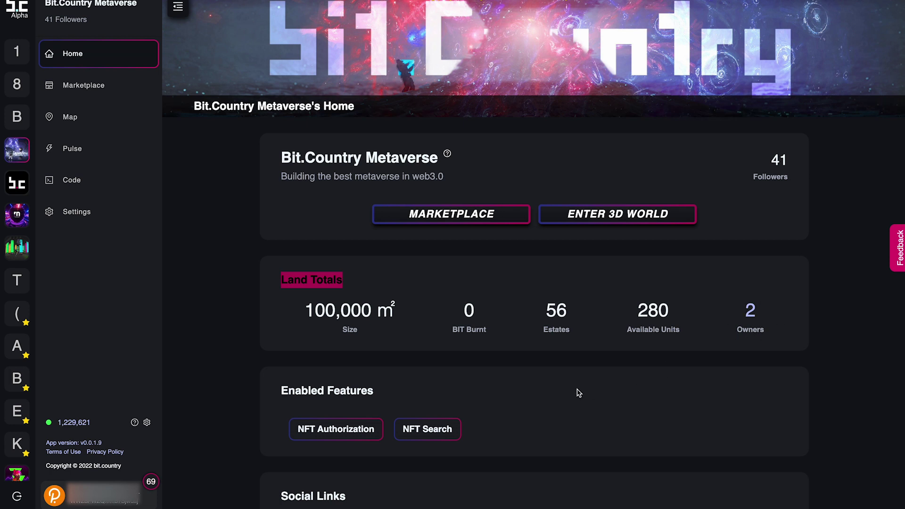
pyautogui.scroll(-4, 580, 388)
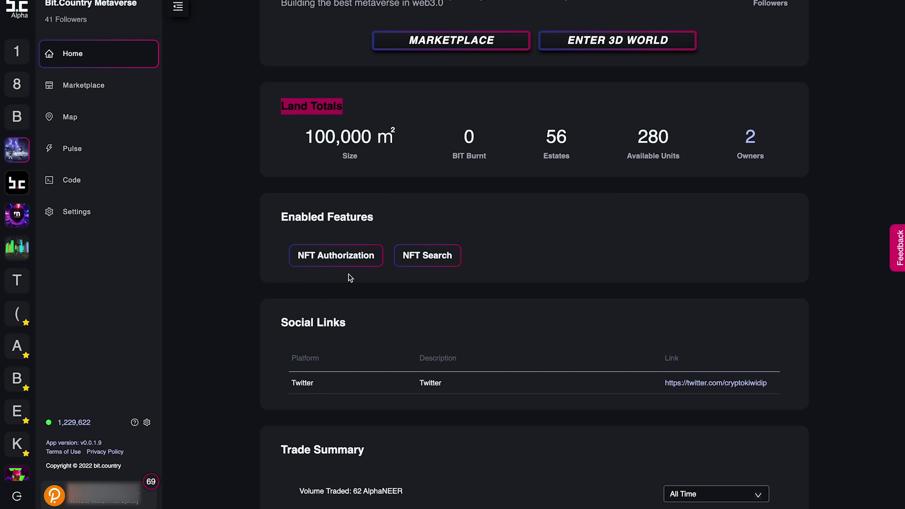
pyautogui.scroll(-2, 396, 281)
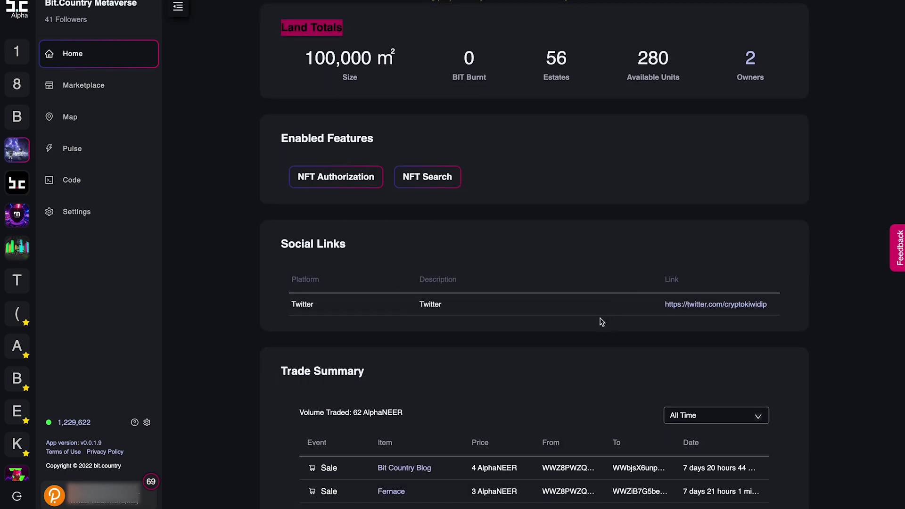
pyautogui.scroll(-5, 606, 319)
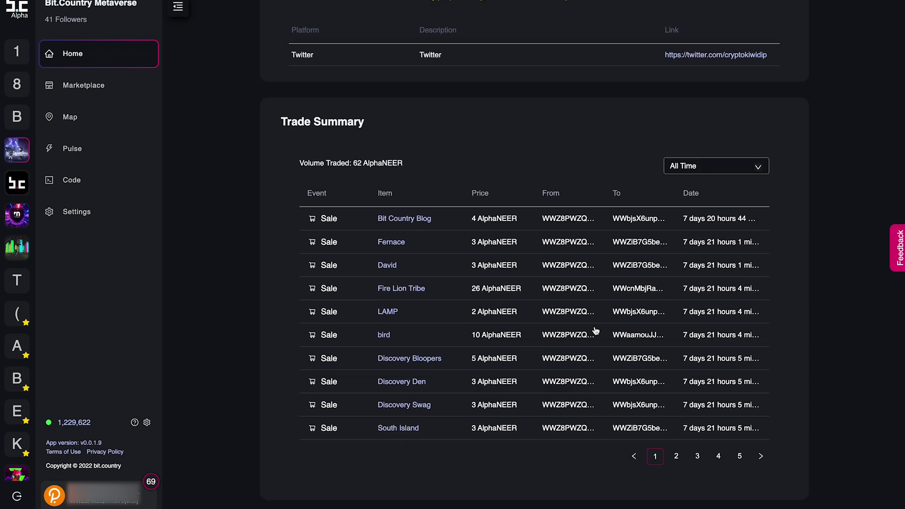
pyautogui.scroll(7, 597, 335)
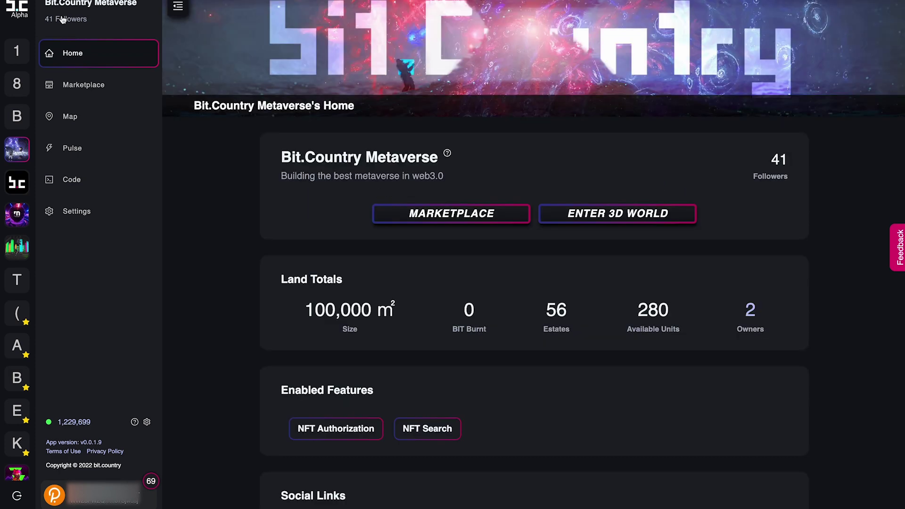
# Step: Open the Marketplace and browse its NFTs tab and the 16 Collections results
pyautogui.click(104, 91)
pyautogui.moveTo(192, 110); pyautogui.dragTo(414, 110)
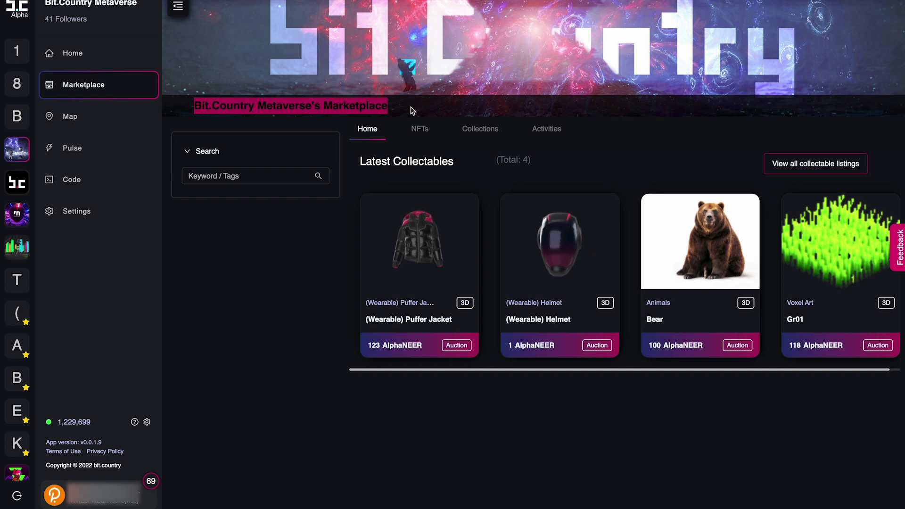
pyautogui.click(420, 129)
pyautogui.click(480, 129)
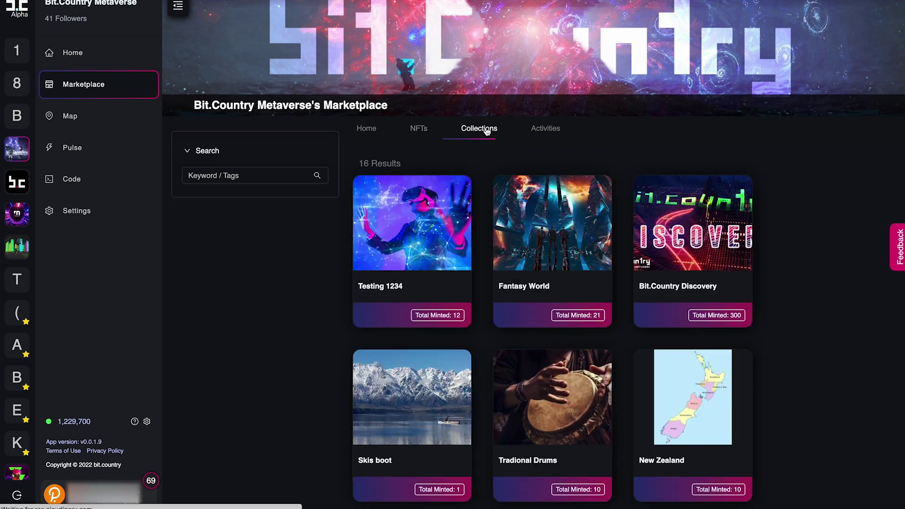
pyautogui.scroll(-3, 544, 214)
pyautogui.scroll(-13, 543, 213)
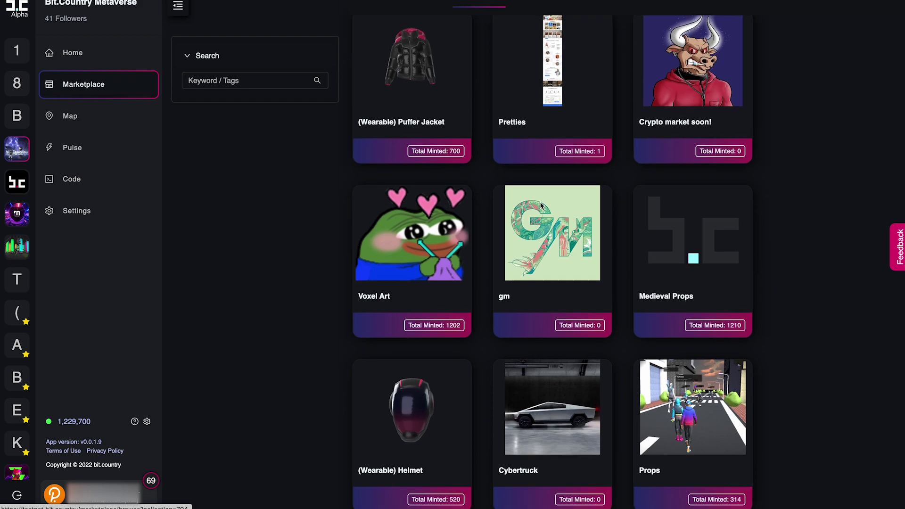
pyautogui.scroll(15, 541, 206)
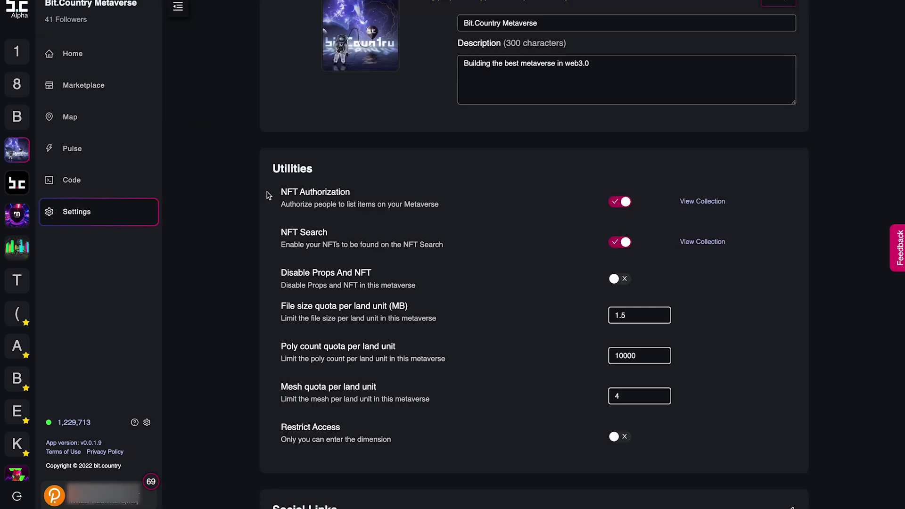
# Step: Request listing Bit.Country Discovery on Kiyo with the message 'Can i please k', then view the fee settings
pyautogui.moveTo(268, 193); pyautogui.dragTo(446, 208)
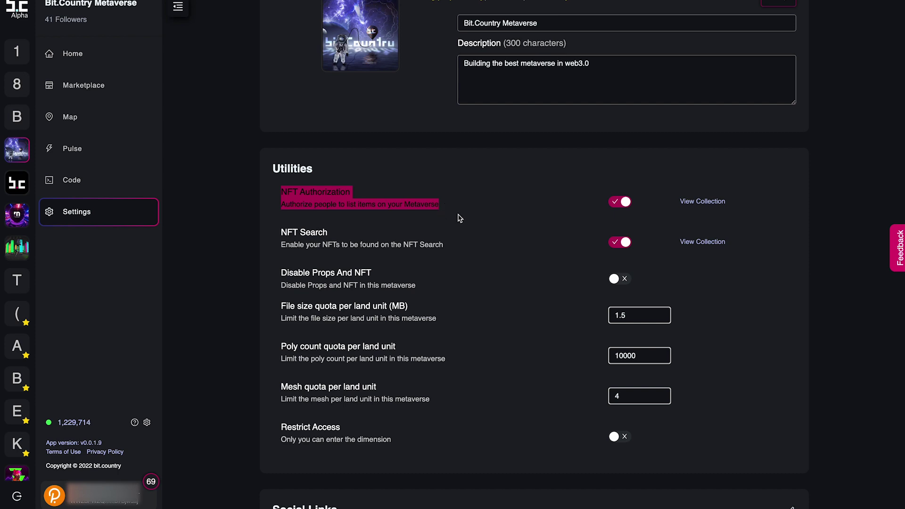
pyautogui.click(460, 218)
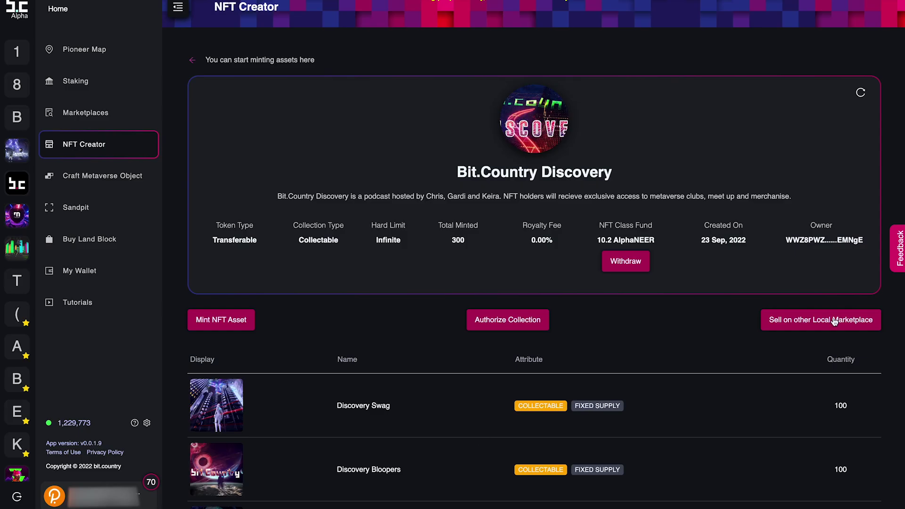
pyautogui.click(834, 321)
pyautogui.click(477, 113)
pyautogui.click(404, 233)
pyautogui.write('Can i please k')
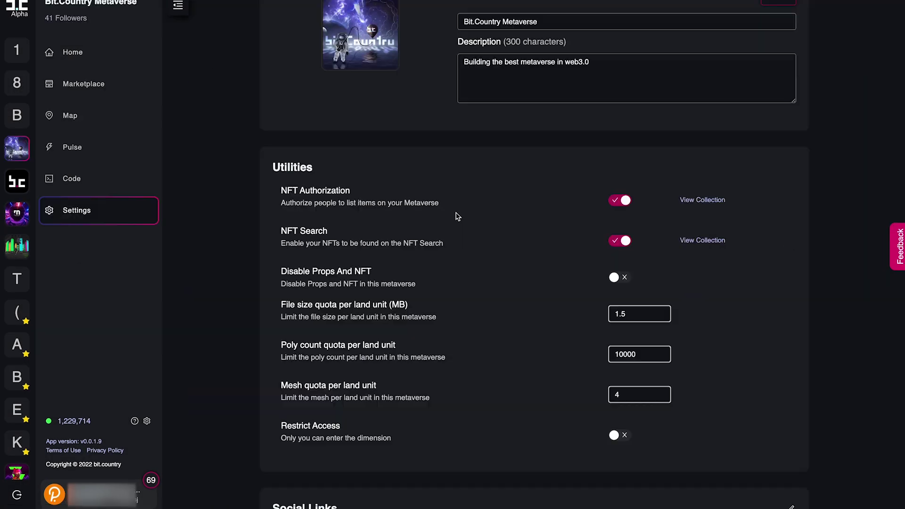
pyautogui.scroll(-6, 456, 216)
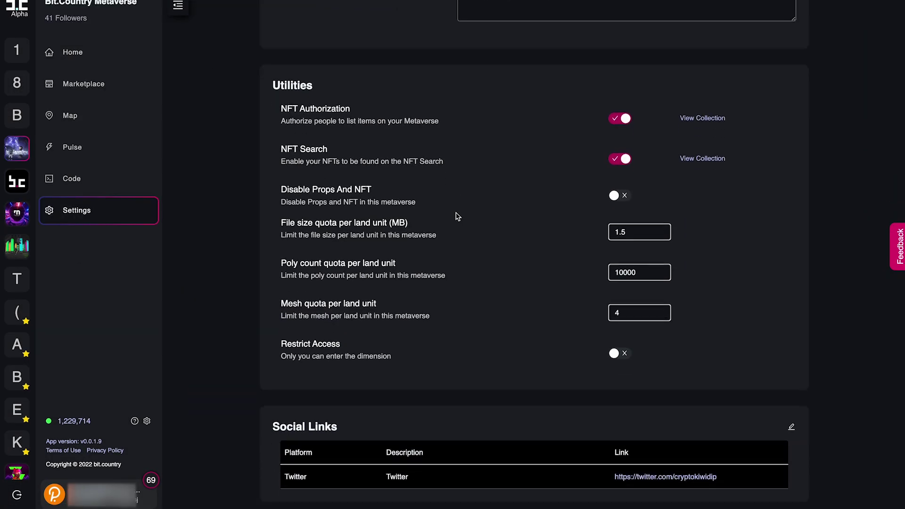
pyautogui.scroll(-2, 456, 215)
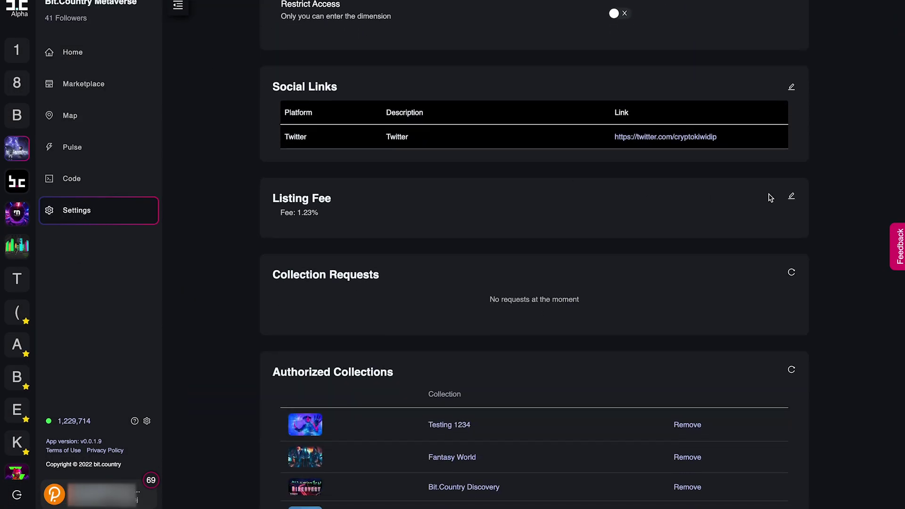
# Step: Change the marketplace listing fee to 10% and submit it
pyautogui.click(792, 204)
pyautogui.write('10')
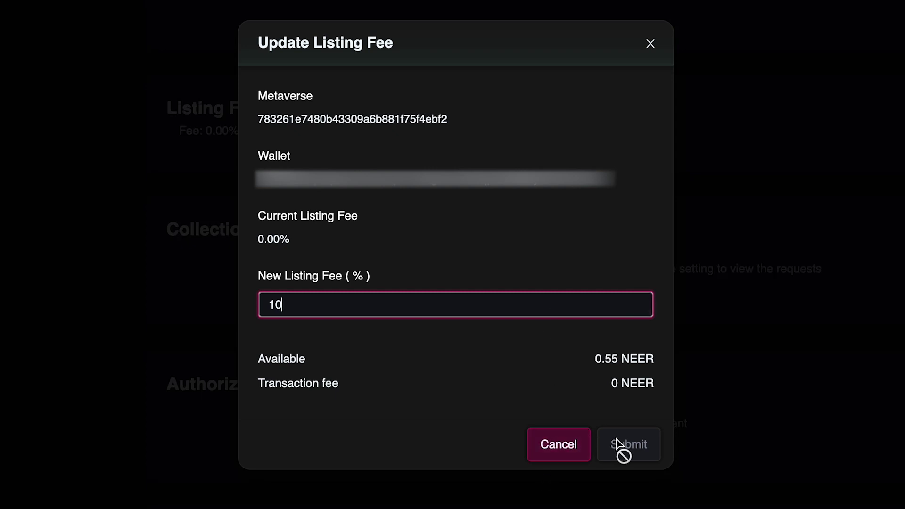
pyautogui.click(636, 446)
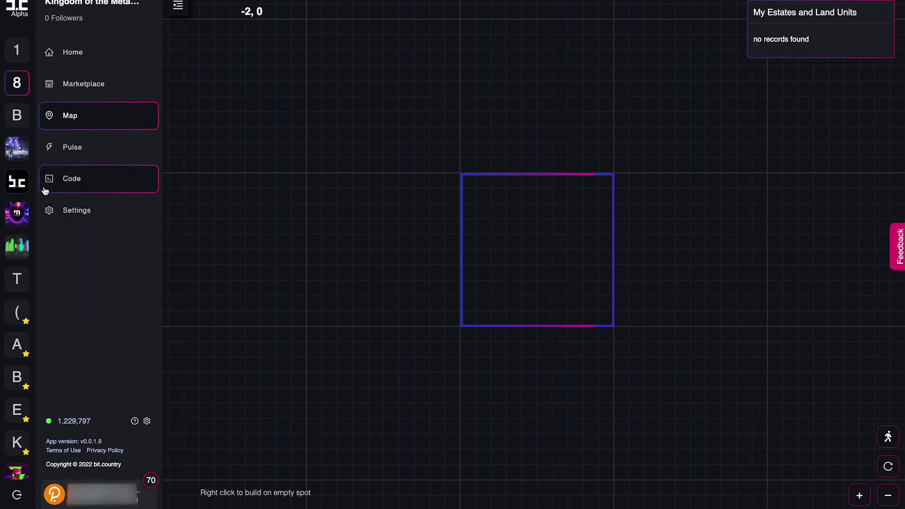
# Step: Switch to Bit.Country Metaverse's land map, centre the blocks, and bring up options for block -2, 0
pyautogui.click(21, 153)
pyautogui.click(71, 117)
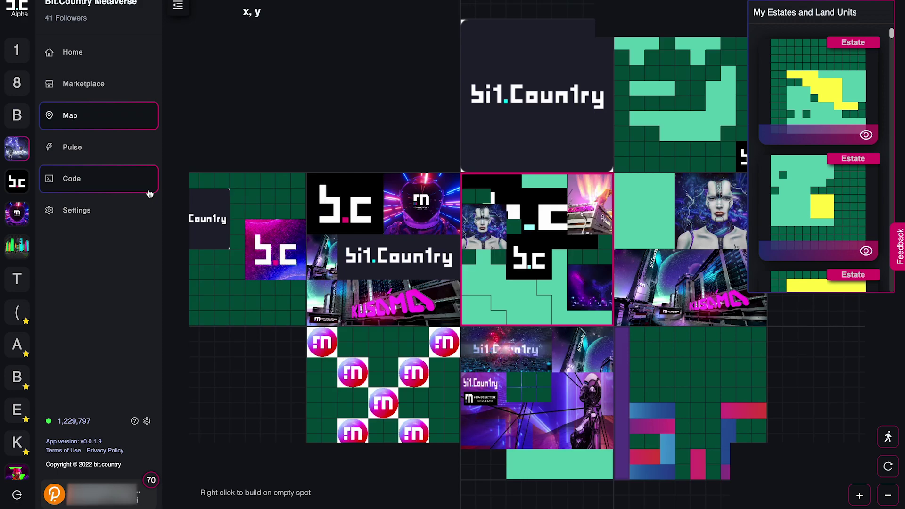
pyautogui.scroll(-3, 373, 200)
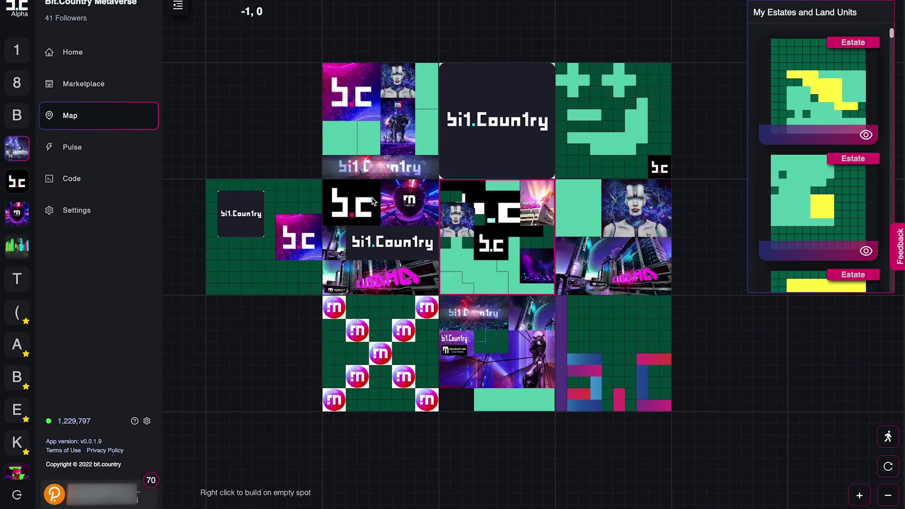
pyautogui.moveTo(377, 208); pyautogui.dragTo(428, 210)
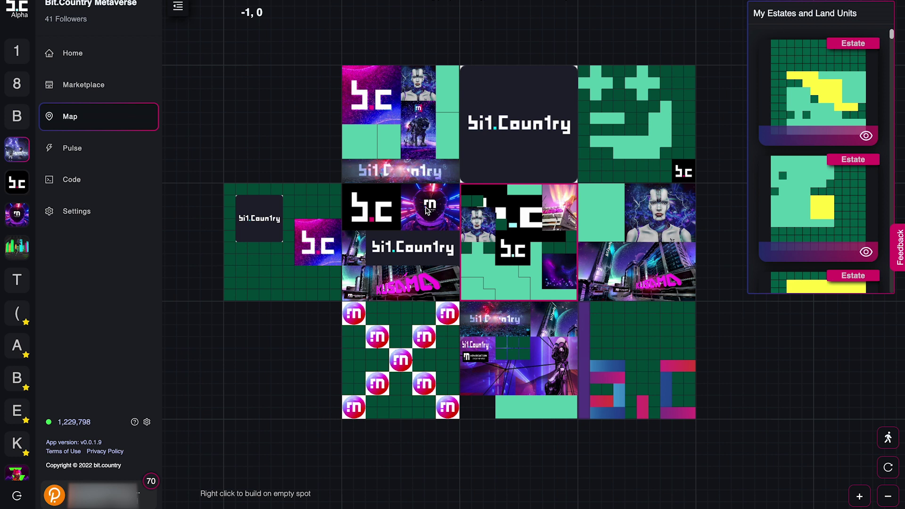
pyautogui.rightClick(300, 201)
# Step: Create an estate from block -2, 0's top-right land units with a cropped estate image
pyautogui.click(332, 242)
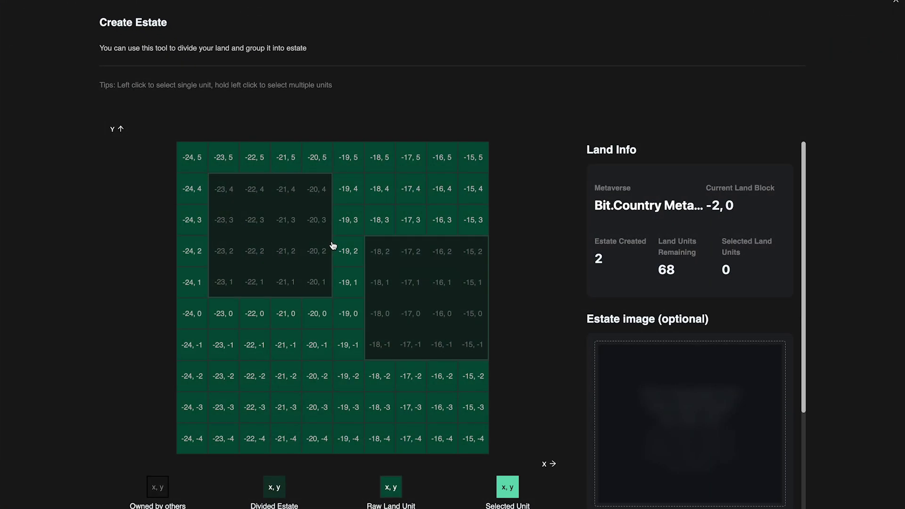
pyautogui.moveTo(381, 160); pyautogui.dragTo(491, 216)
pyautogui.scroll(-1, 525, 223)
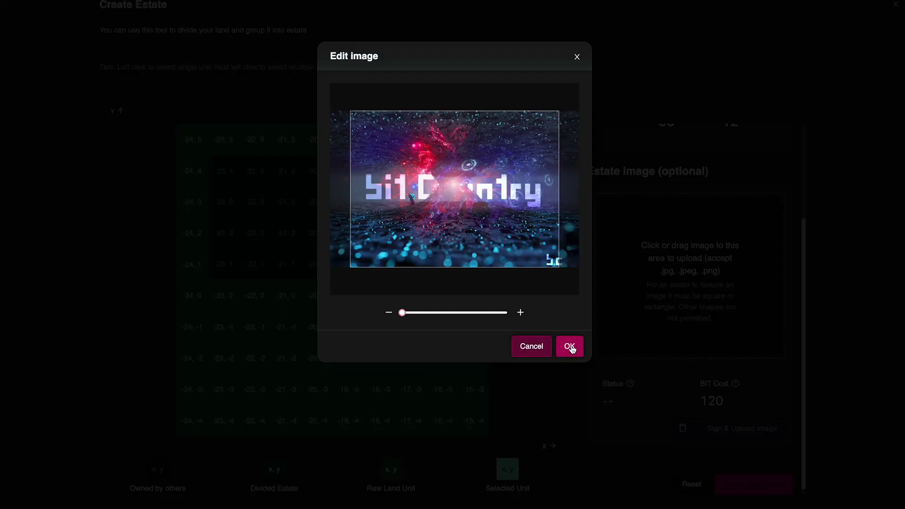
pyautogui.click(570, 347)
pyautogui.scroll(-2, 805, 255)
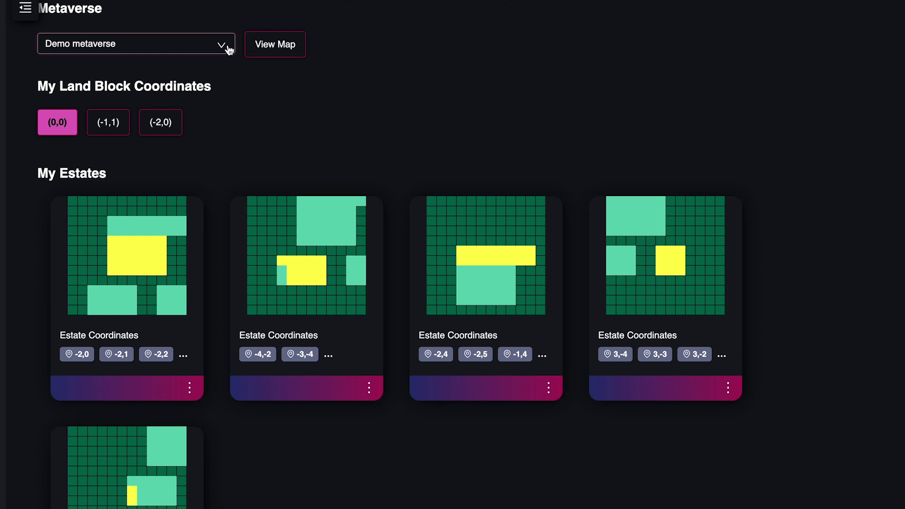
pyautogui.click(228, 50)
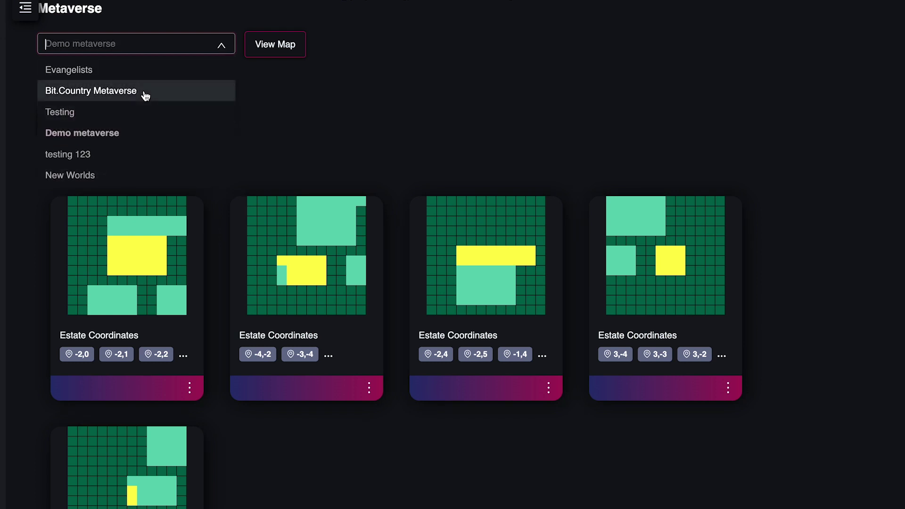
# Step: Show Bit.Country Metaverse's estates and start listing the first estate for sale
pyautogui.click(115, 156)
pyautogui.click(137, 95)
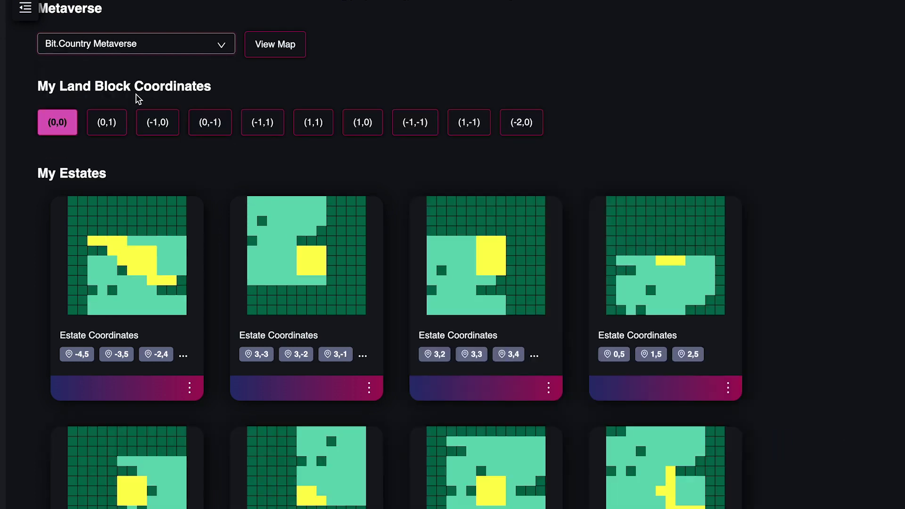
pyautogui.click(190, 387)
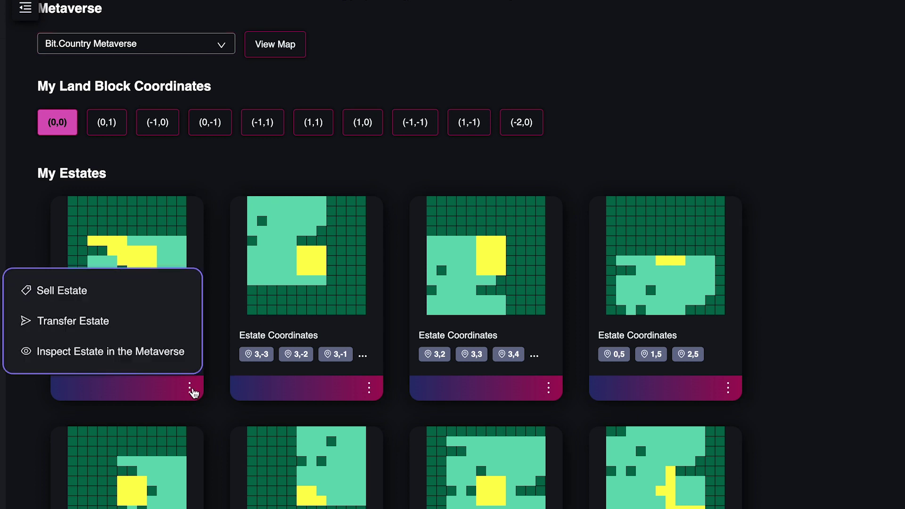
pyautogui.click(116, 297)
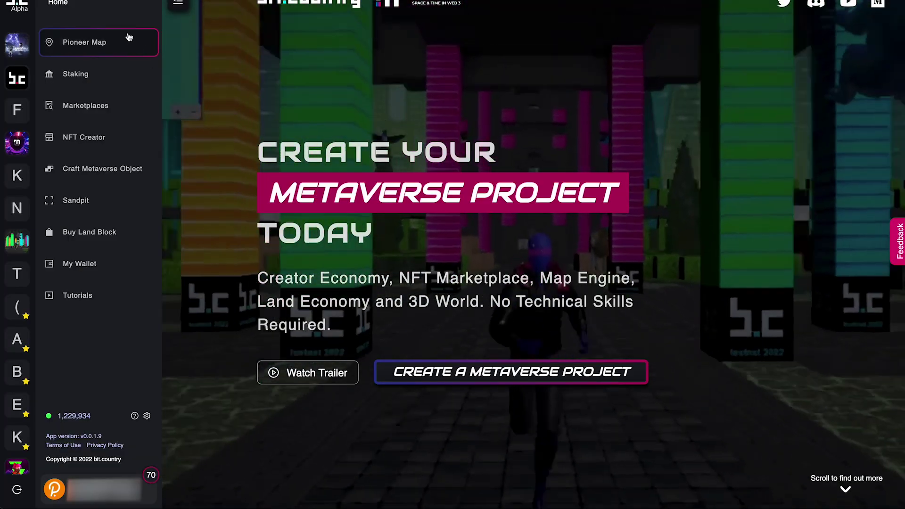
# Step: Open the Pioneer Map and zoom and pan around DarkSpark's and Utopia X's lands
pyautogui.click(128, 37)
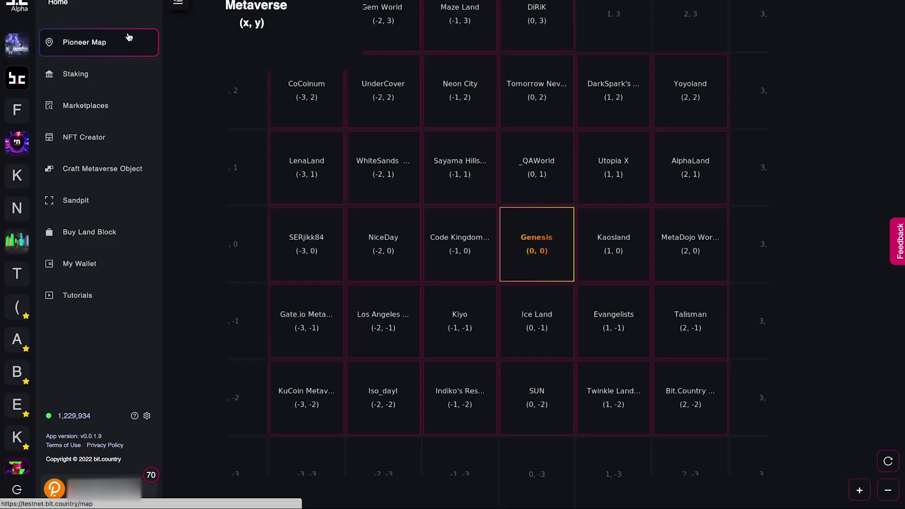
pyautogui.scroll(-3, 439, 226)
pyautogui.scroll(3, 443, 274)
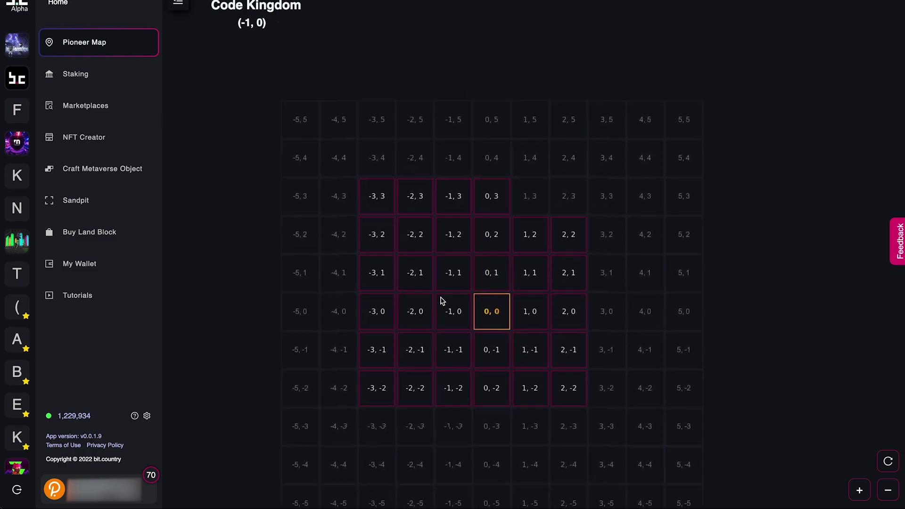
pyautogui.scroll(3, 434, 279)
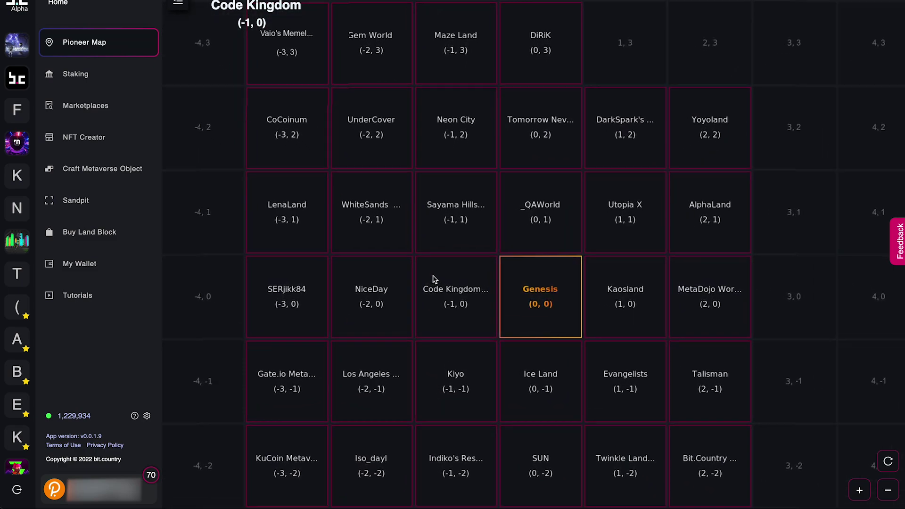
pyautogui.scroll(3, 396, 269)
pyautogui.moveTo(617, 199); pyautogui.dragTo(313, 323)
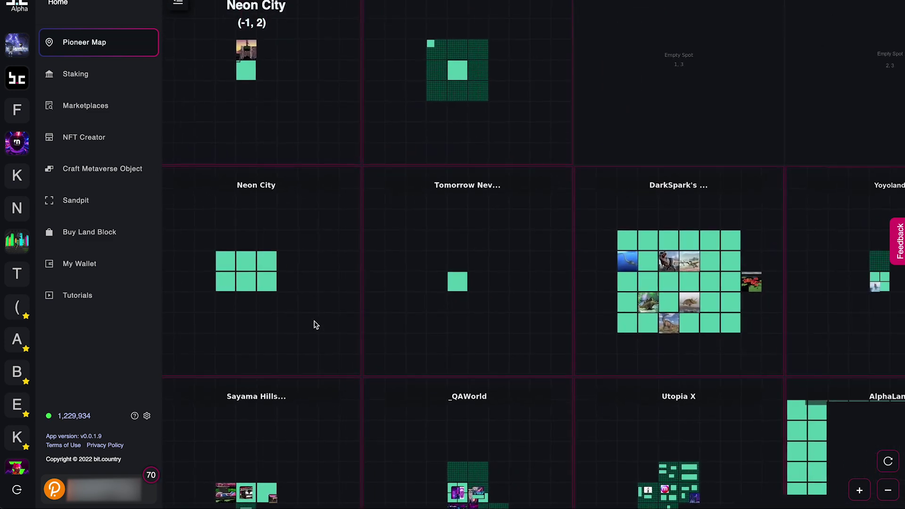
pyautogui.moveTo(652, 217); pyautogui.dragTo(409, 151)
pyautogui.scroll(3, 410, 152)
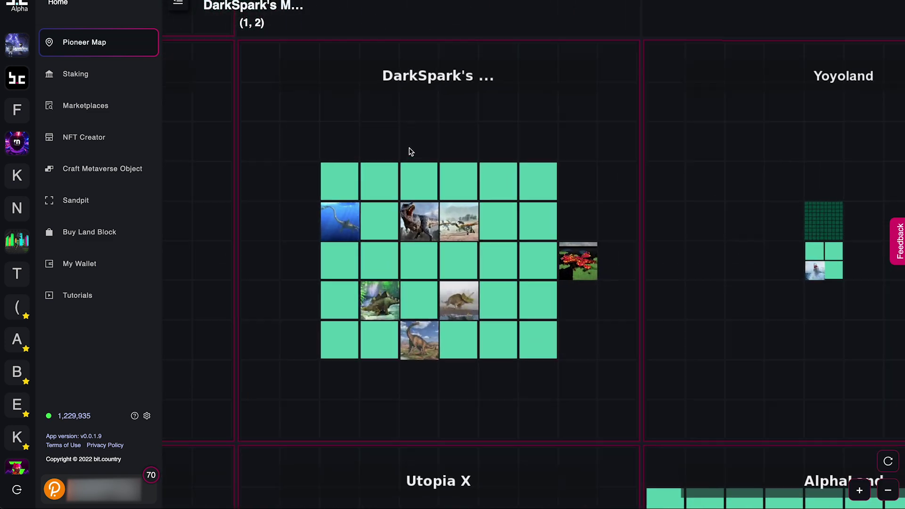
pyautogui.moveTo(451, 304); pyautogui.dragTo(456, 127)
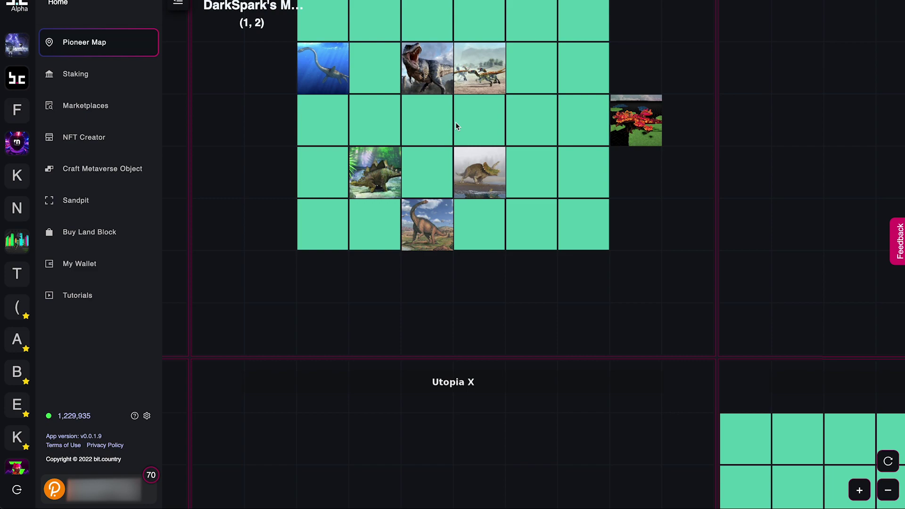
pyautogui.scroll(-6, 456, 123)
pyautogui.moveTo(447, 262); pyautogui.dragTo(449, 187)
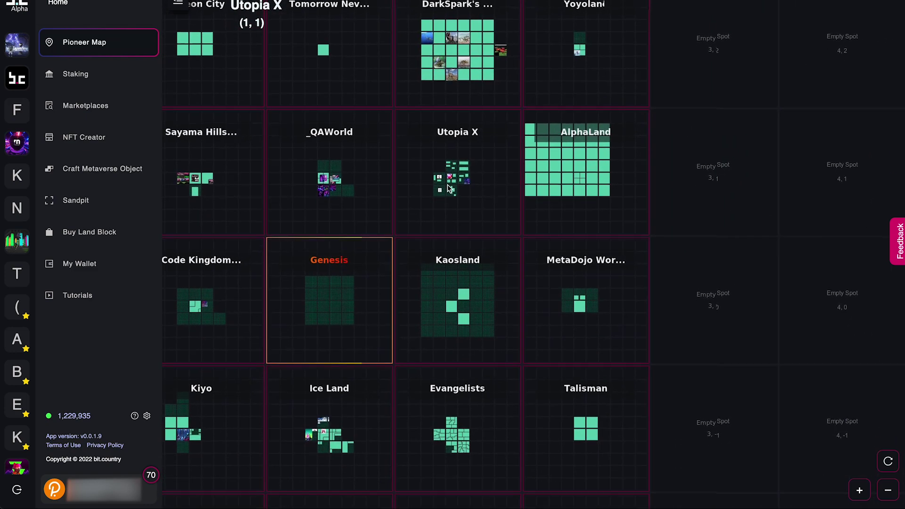
pyautogui.scroll(5, 449, 138)
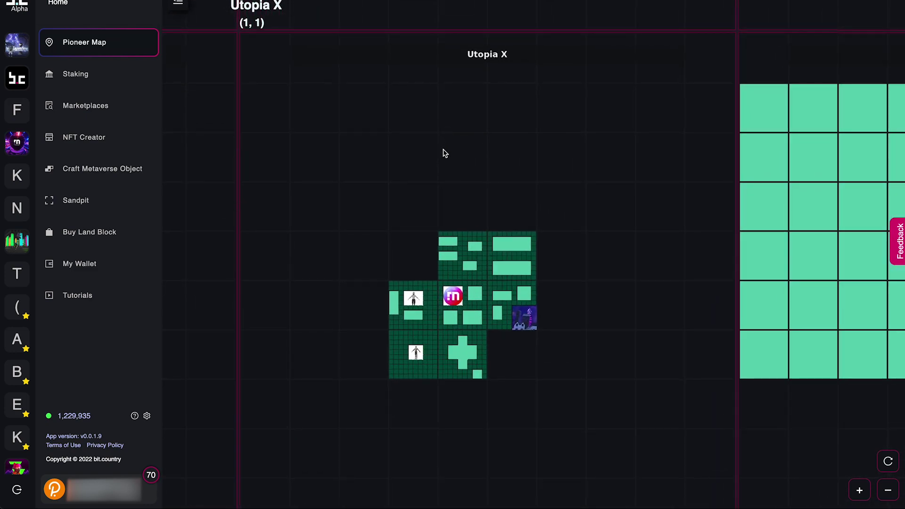
pyautogui.scroll(-5, 445, 151)
# Step: View details of _QAWorld, Genesis, Ice Land, Kiyo, Utopia X and Neon City, then reveal WhiteSands
pyautogui.click(341, 198)
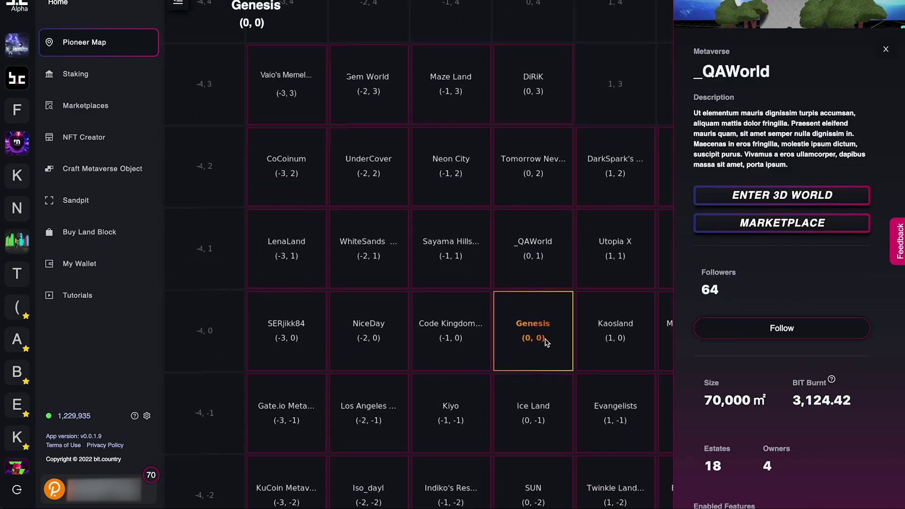
pyautogui.click(548, 348)
pyautogui.click(540, 321)
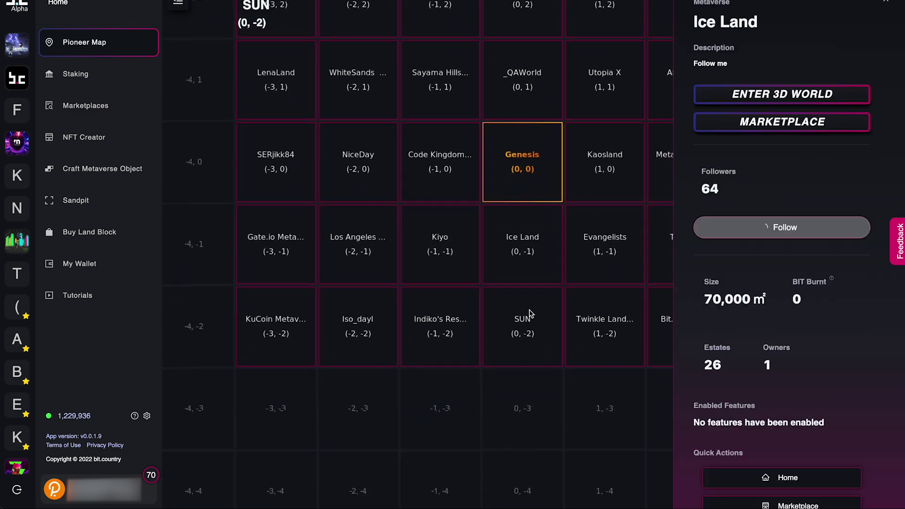
pyautogui.click(443, 237)
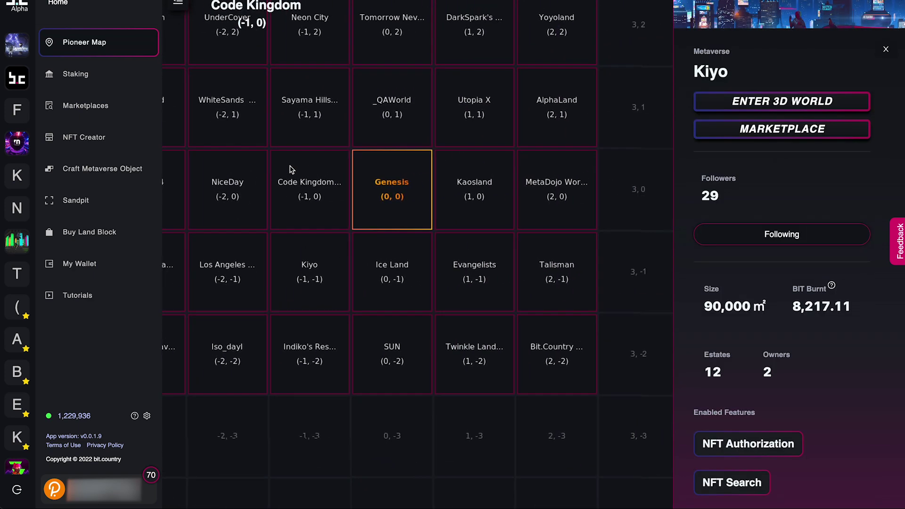
pyautogui.click(476, 101)
pyautogui.click(378, 158)
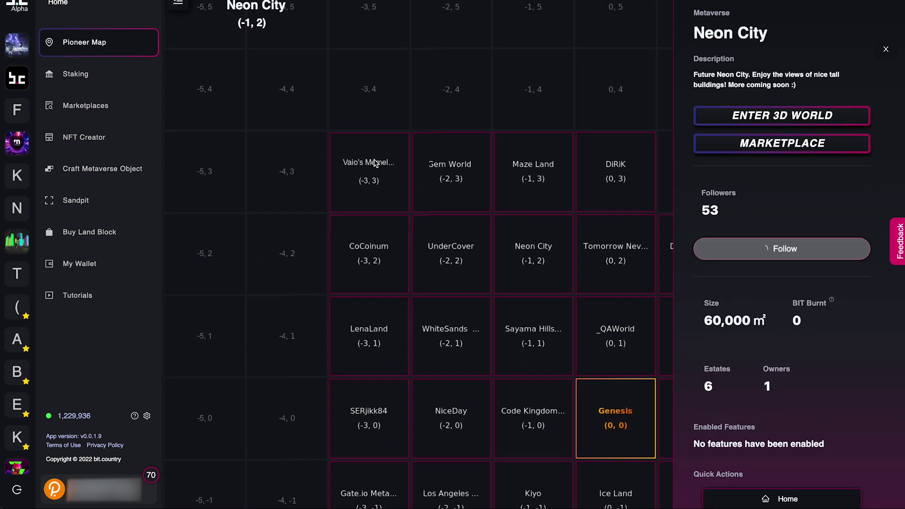
pyautogui.scroll(3, 383, 273)
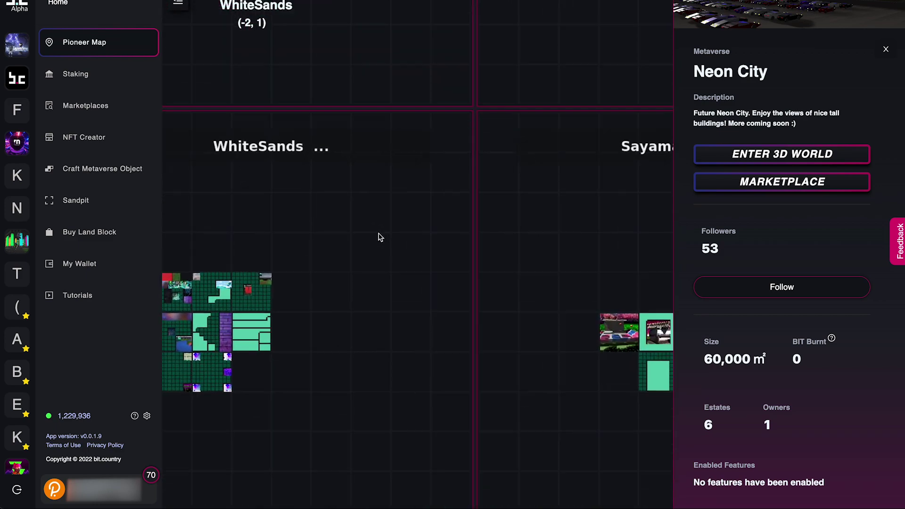
pyautogui.moveTo(343, 245); pyautogui.dragTo(404, 236)
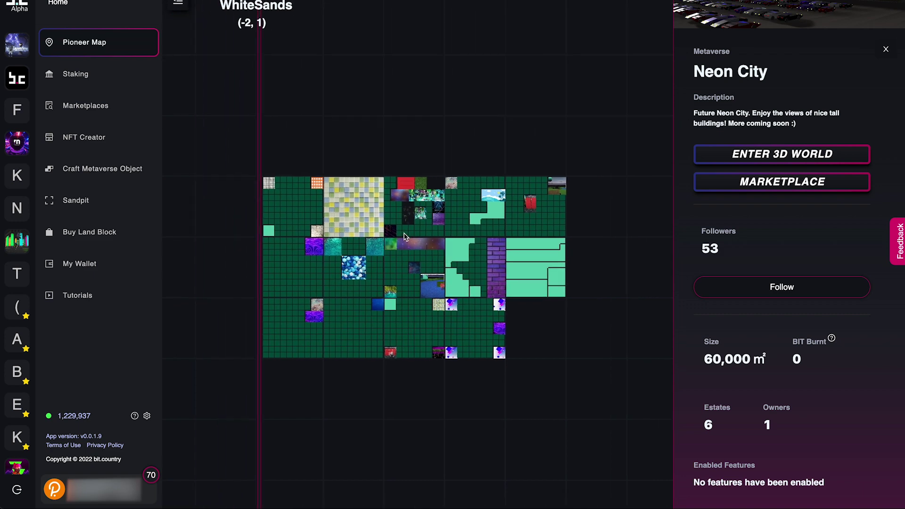
pyautogui.press('super+shift+5')
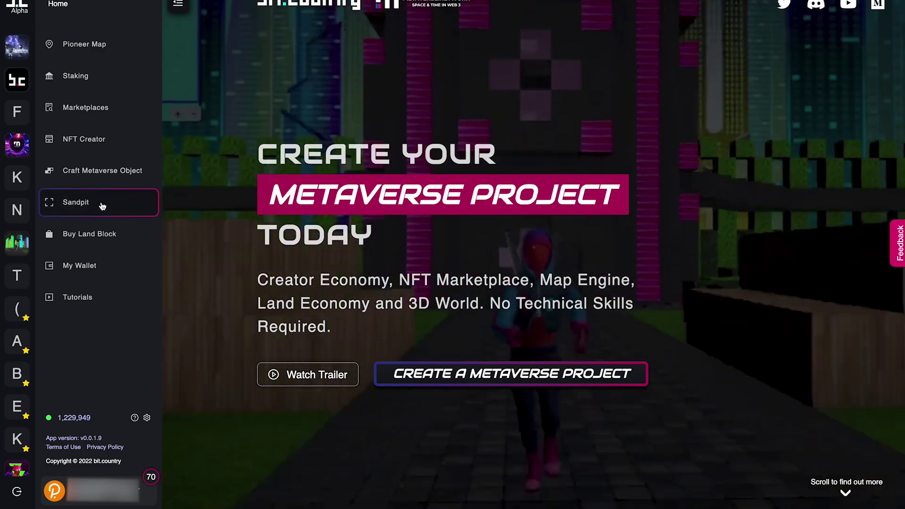
# Step: Enter the Sandpit 3D world and walk toward the floating platform, concrete steps and wall
pyautogui.click(102, 206)
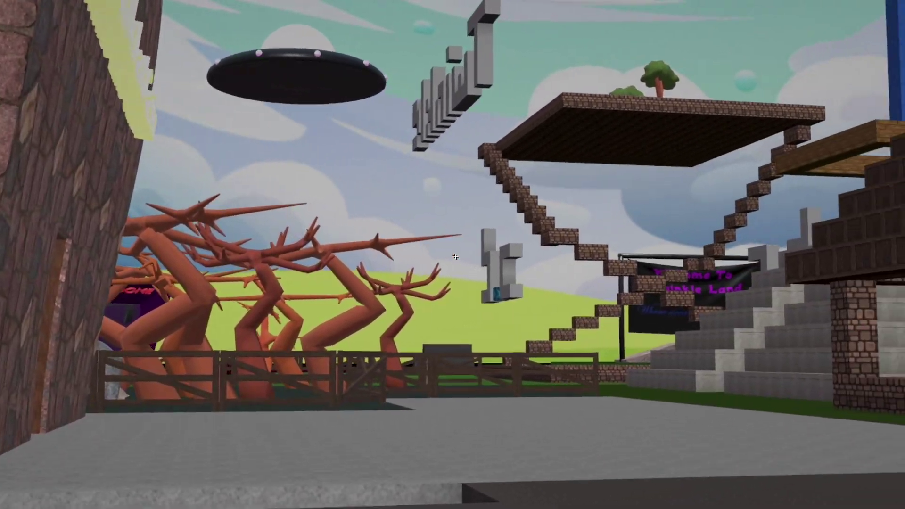
pyautogui.press('w')
pyautogui.moveTo(455, 256)
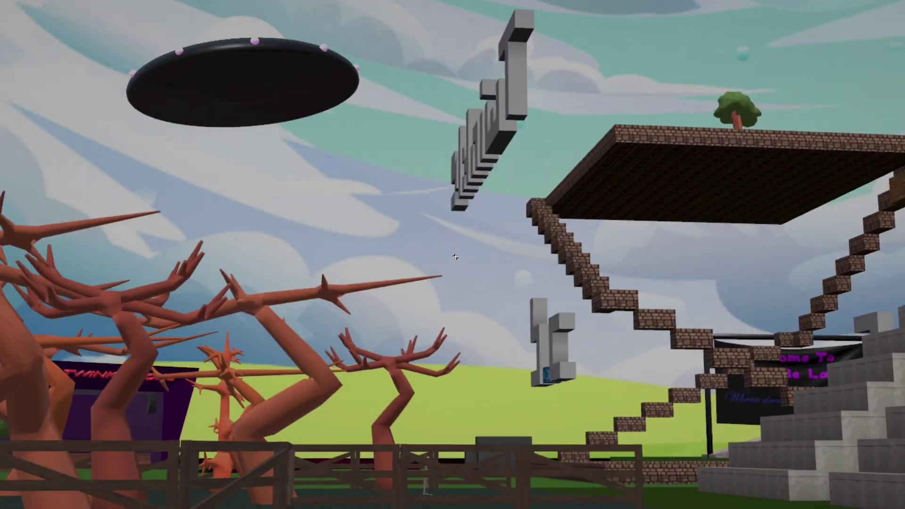
pyautogui.press('w')
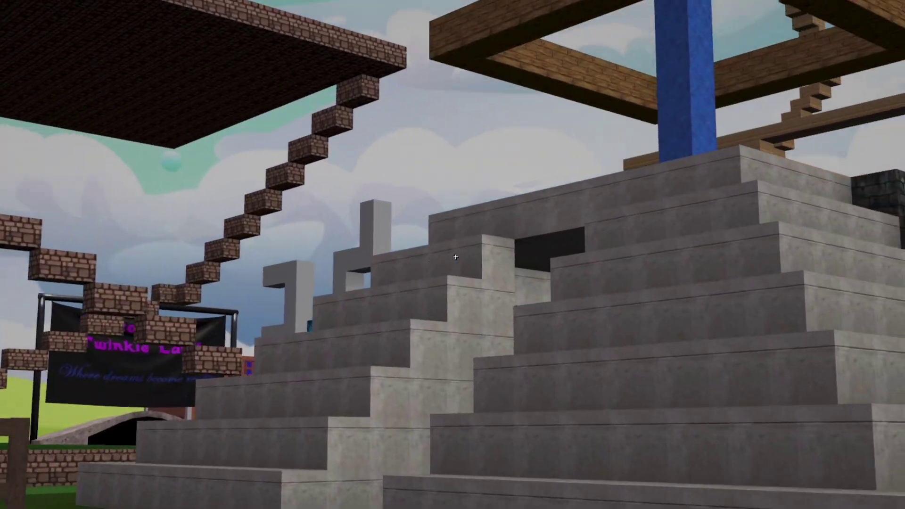
pyautogui.press('w')
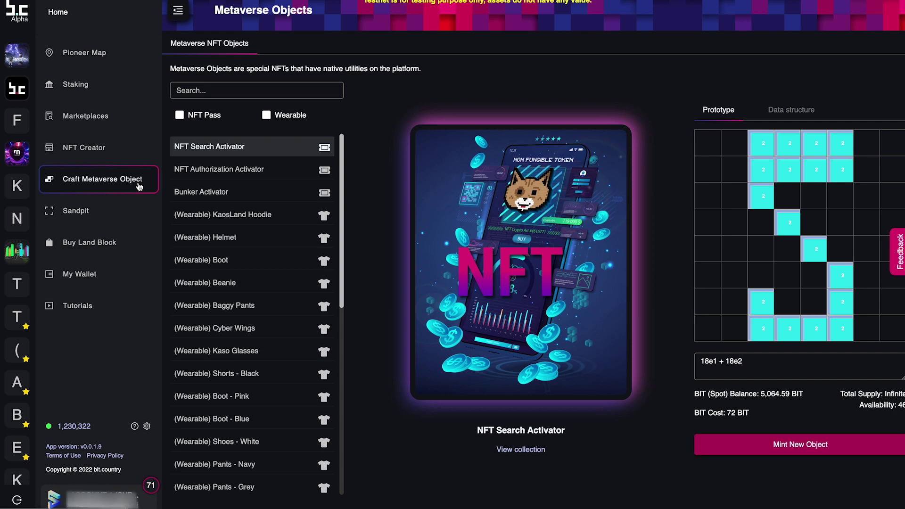
# Step: Filter My Wallet to wearable objects and scroll through the wearable NFTs
pyautogui.click(267, 115)
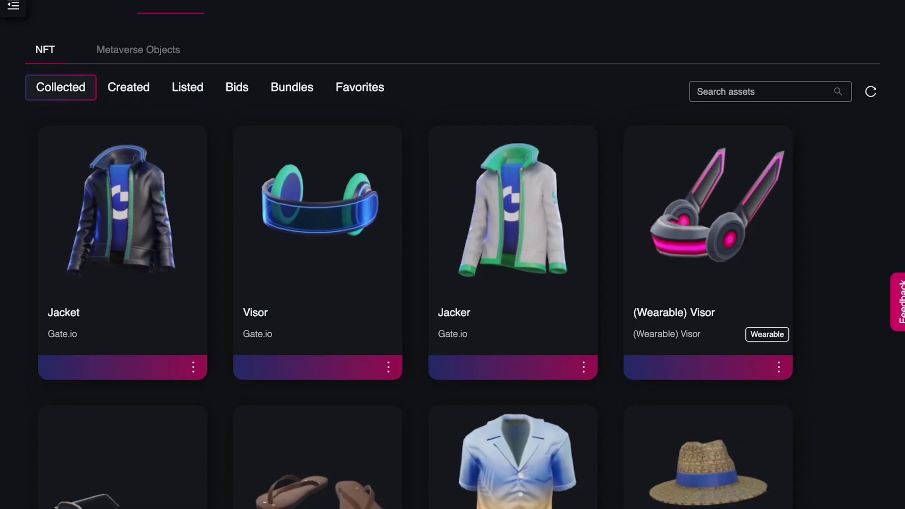
pyautogui.scroll(-8, 416, 255)
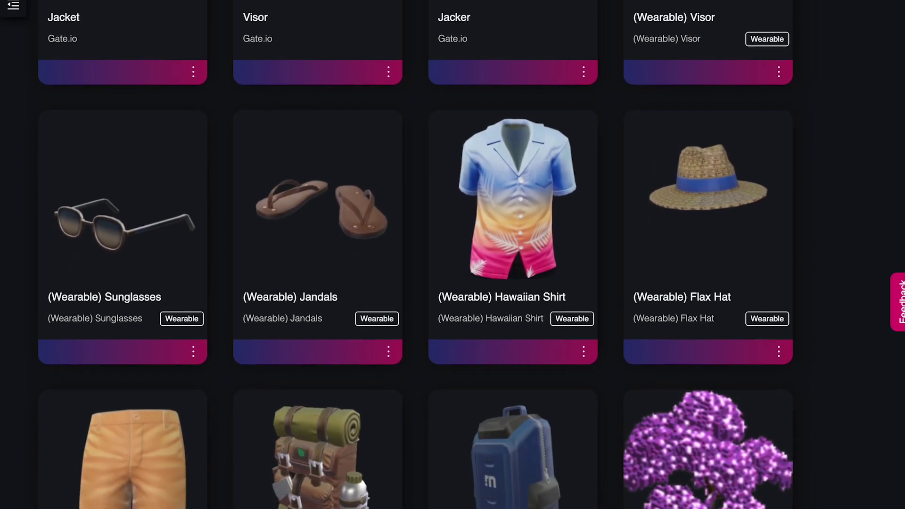
pyautogui.scroll(-6, 416, 254)
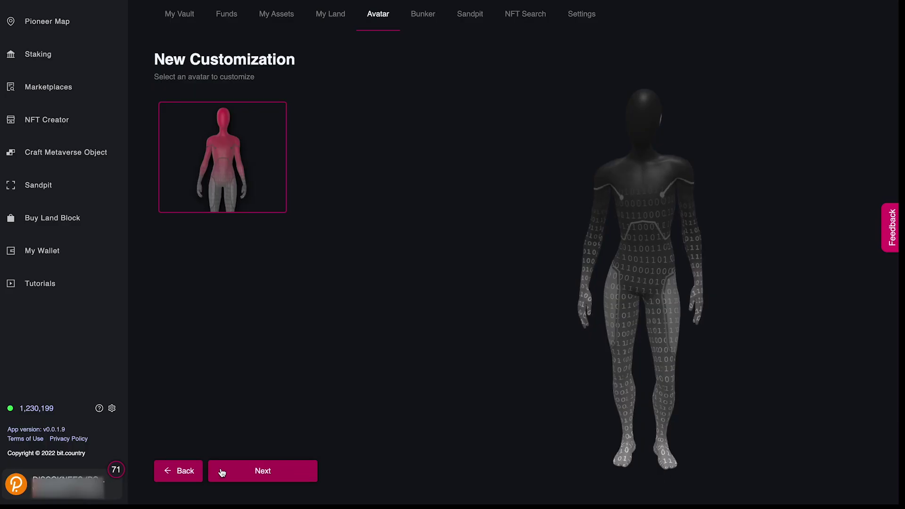
# Step: Set the avatar's skin to a reddish-pink tone with adjusted brightness
pyautogui.click(261, 471)
pyautogui.click(329, 161)
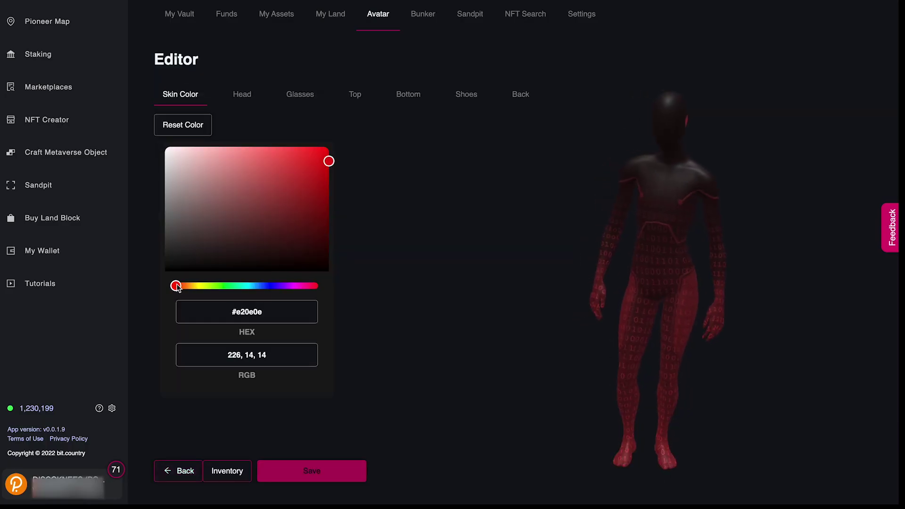
pyautogui.click(268, 286)
pyautogui.moveTo(273, 288)
pyautogui.mouseDown()
pyautogui.moveTo(332, 289)
pyautogui.moveTo(173, 288)
pyautogui.mouseUp()
pyautogui.click(312, 152)
# Step: Put the straw hat on the avatar and dress it in the vest
pyautogui.click(332, 188)
pyautogui.click(452, 281)
pyautogui.click(301, 96)
pyautogui.click(356, 96)
pyautogui.click(307, 276)
pyautogui.click(431, 318)
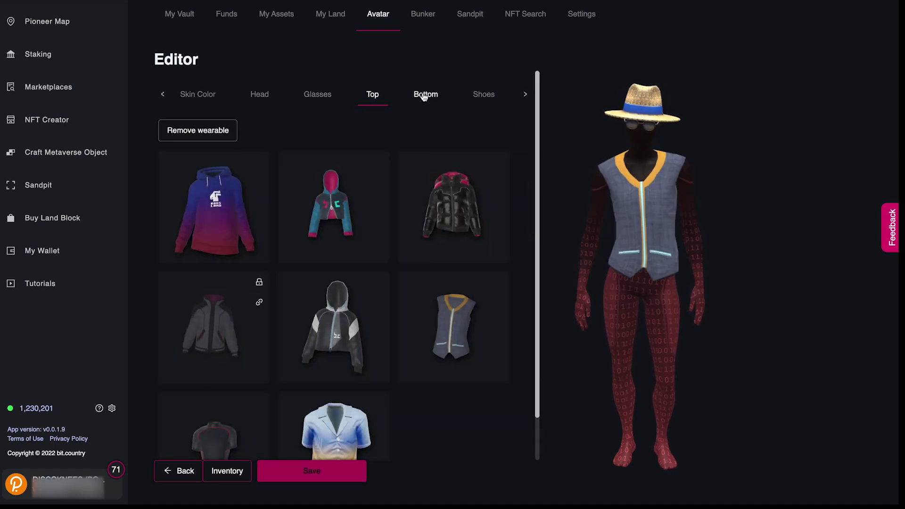
# Step: Give the avatar orange shorts, a backpack and pink boots
pyautogui.click(408, 94)
pyautogui.click(456, 207)
pyautogui.click(356, 203)
pyautogui.click(460, 315)
pyautogui.click(494, 196)
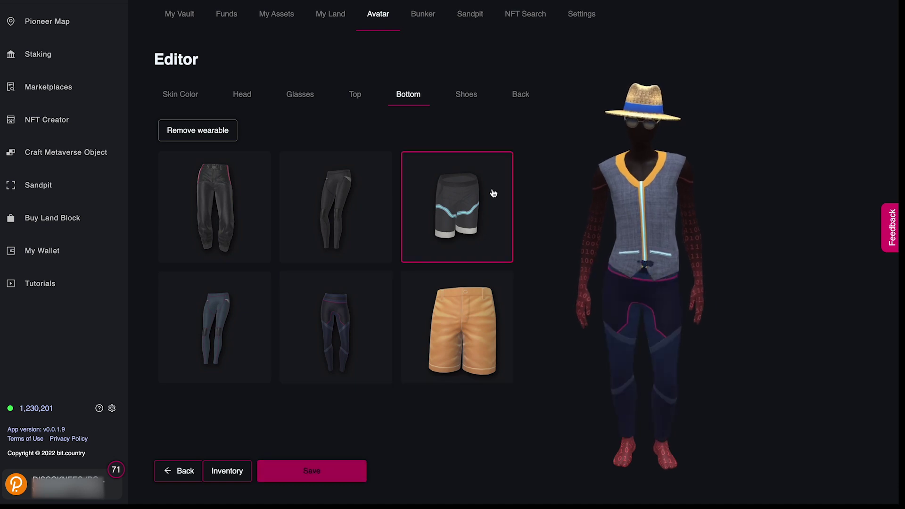
pyautogui.click(521, 95)
pyautogui.click(335, 205)
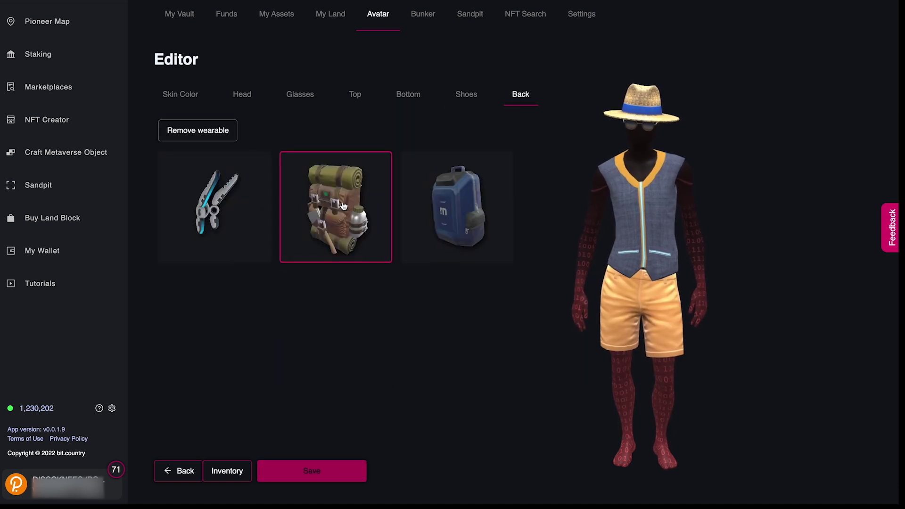
pyautogui.click(467, 94)
pyautogui.click(457, 216)
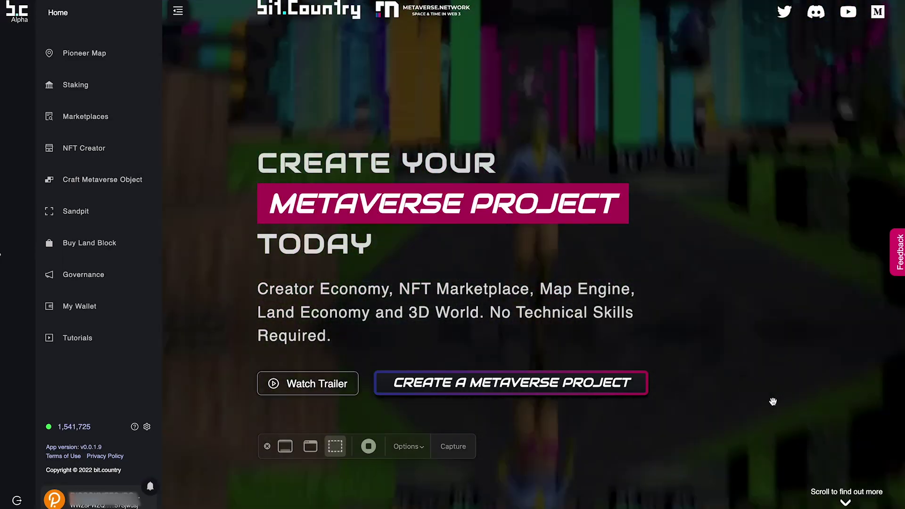
# Step: Go to the NFT Creator collections and start a new collection
pyautogui.press('Escape')
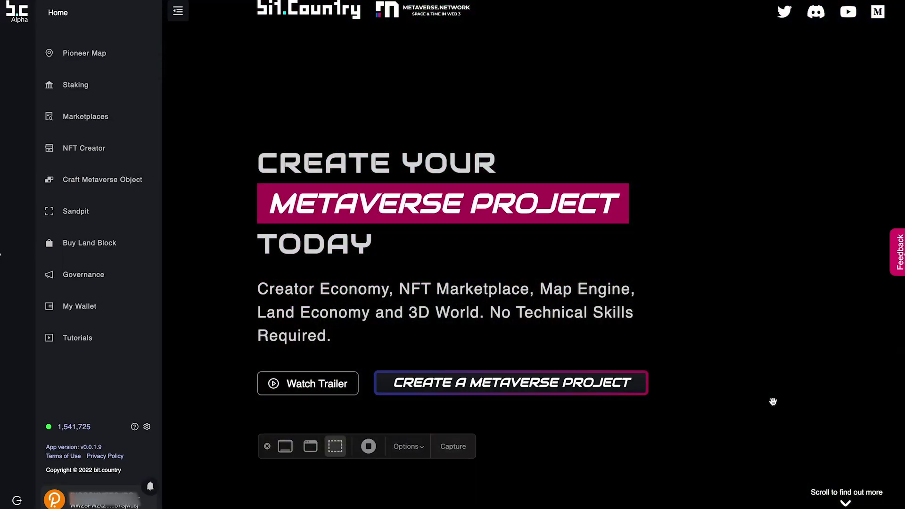
pyautogui.click(51, 144)
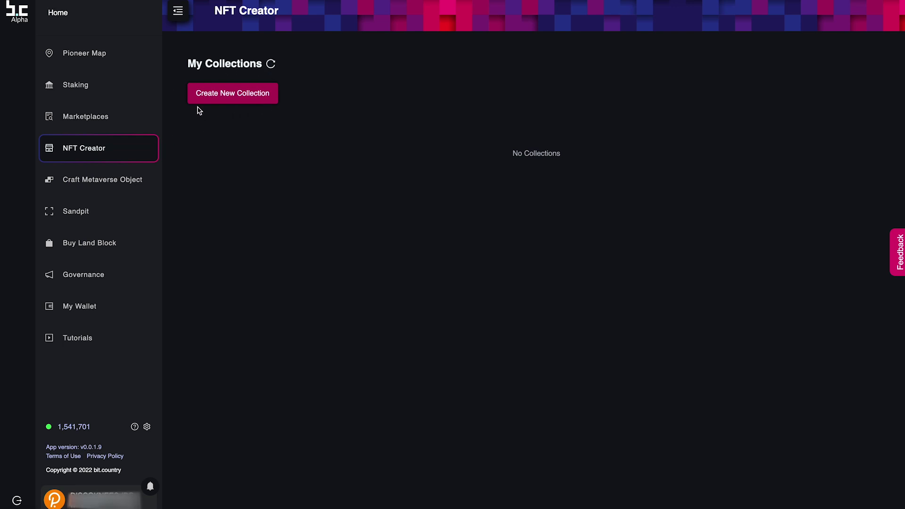
pyautogui.click(215, 93)
# Step: Name it Kusama Canary, describe it 'The best NFT collection', keep Transferable, royalty 1%
pyautogui.click(420, 81)
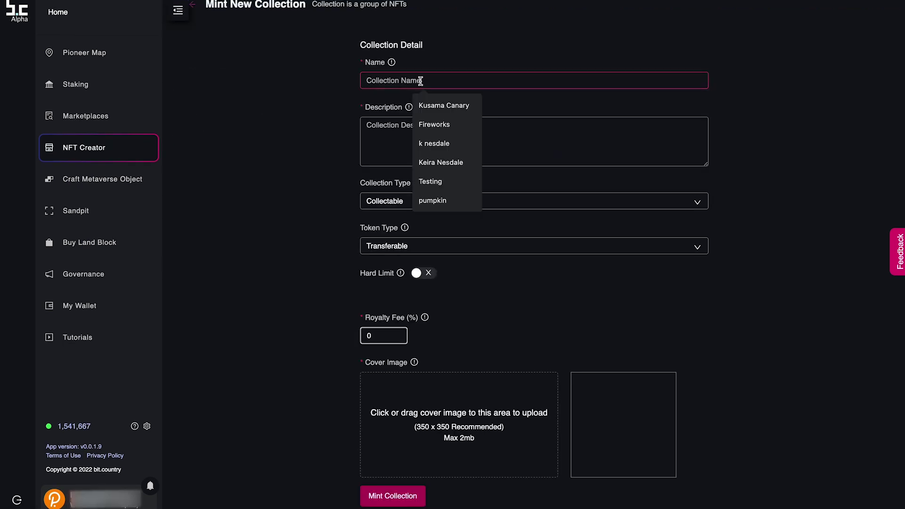
pyautogui.click(428, 105)
pyautogui.click(403, 121)
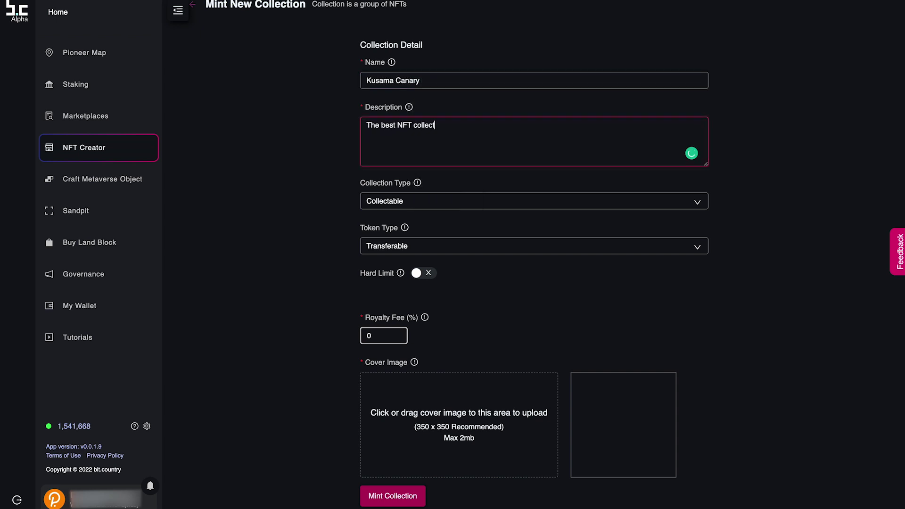
pyautogui.click(404, 245)
pyautogui.click(415, 265)
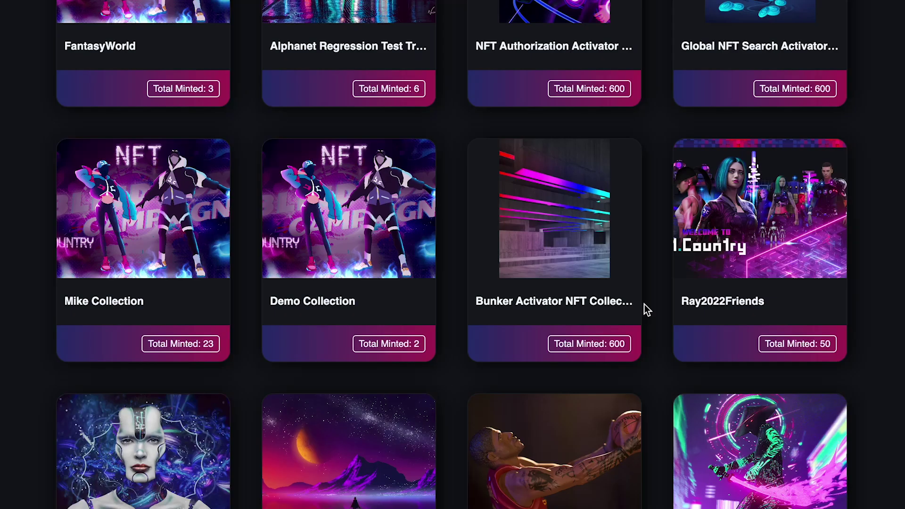
pyautogui.scroll(-6, 644, 305)
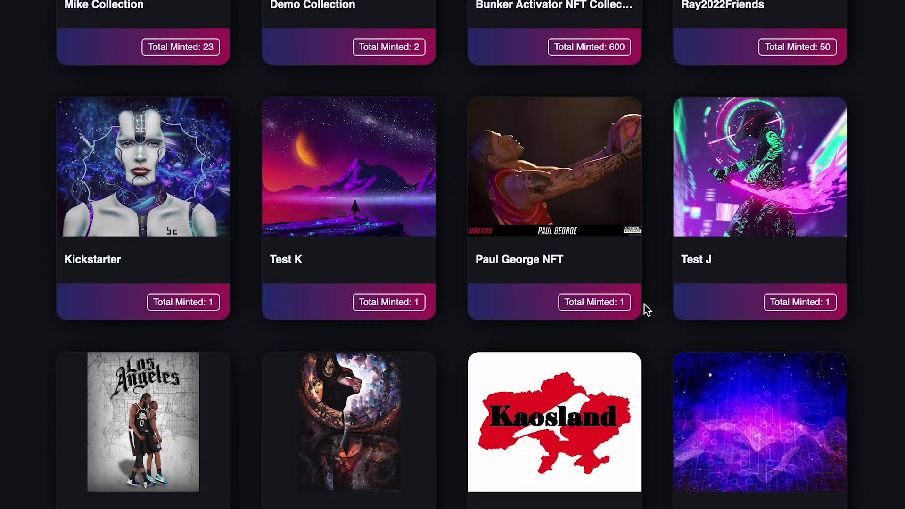
# Step: Scroll the NFT collection gallery past Bit.Country Collection, Props, Medieval Props and New Zealand
pyautogui.scroll(-7, 644, 305)
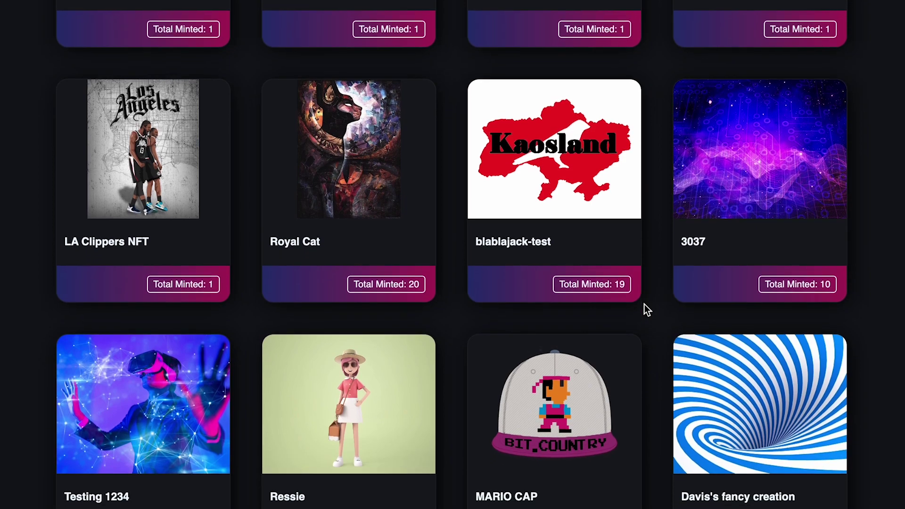
pyautogui.scroll(-8, 644, 305)
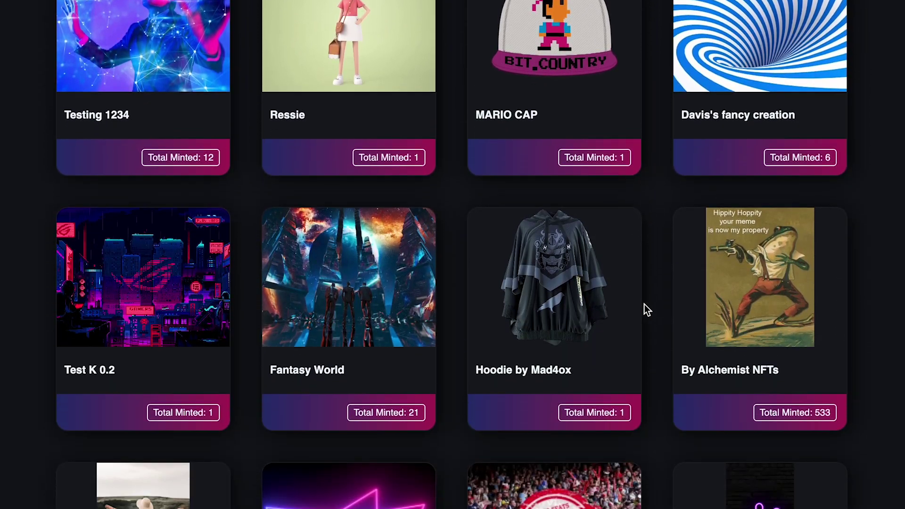
pyautogui.scroll(-7, 644, 305)
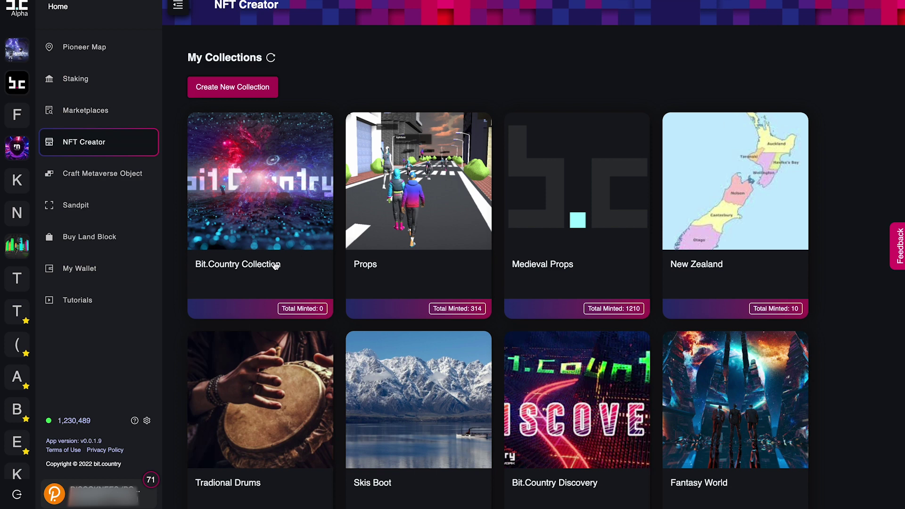
# Step: Start minting a new asset in Bit.Country Collection and begin entering its name
pyautogui.click(275, 265)
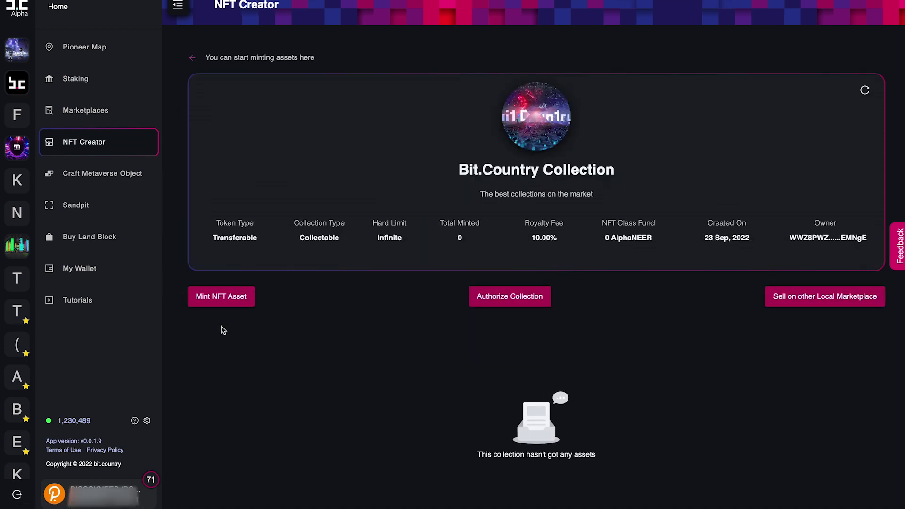
pyautogui.click(228, 301)
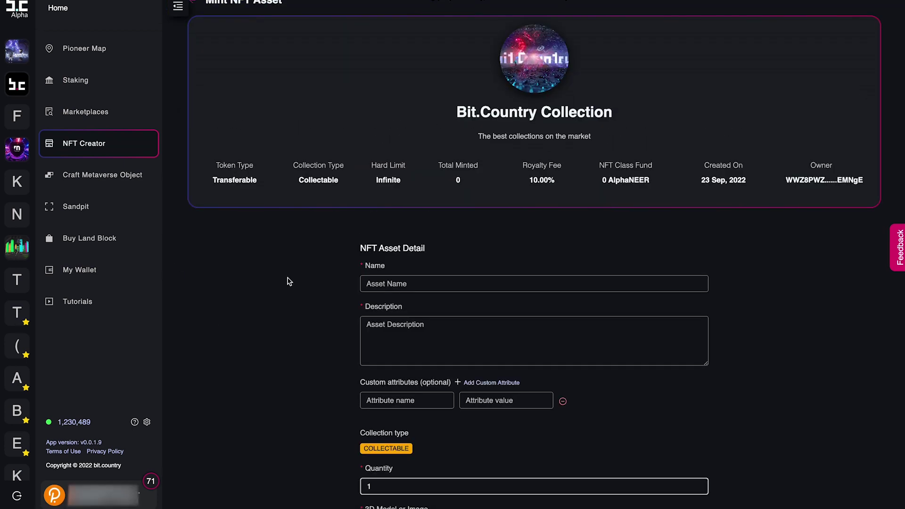
pyautogui.click(407, 287)
pyautogui.write('New NFT')
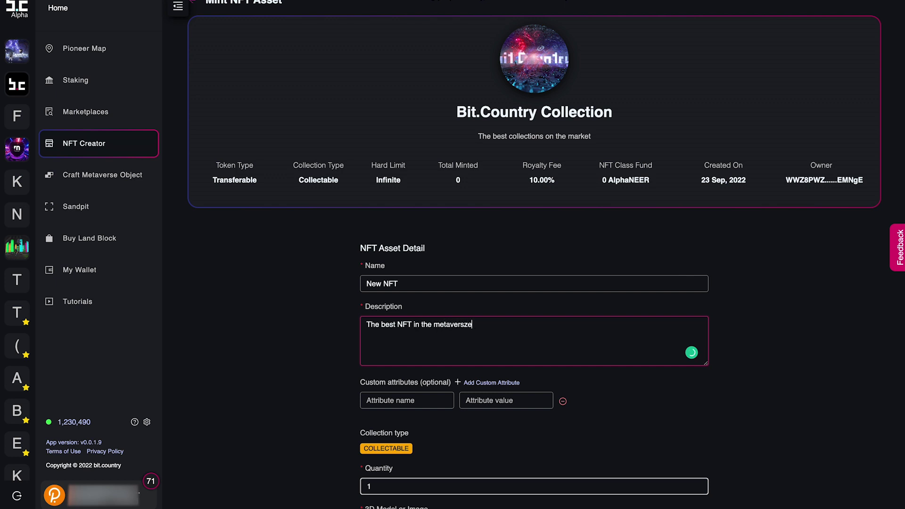
# Step: Remove the empty custom attribute row and move down through the rest of the mint form
pyautogui.scroll(-2, 497, 402)
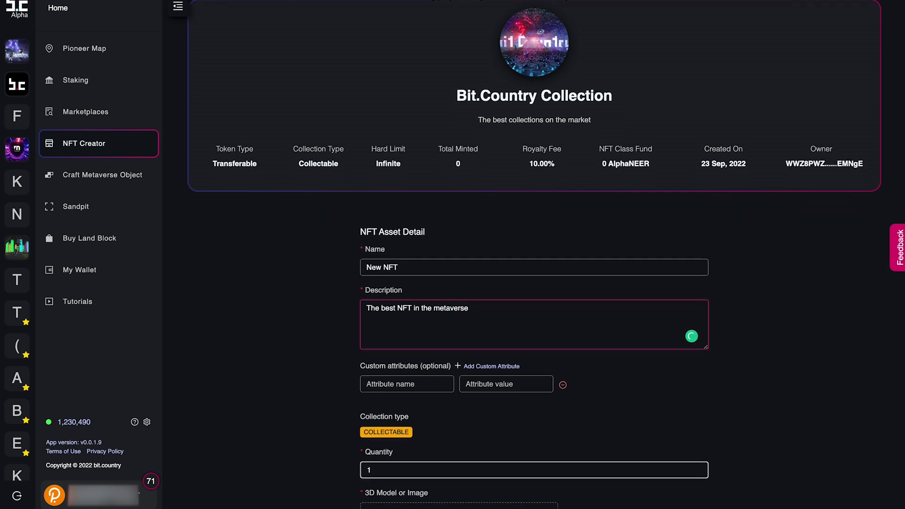
pyautogui.click(564, 292)
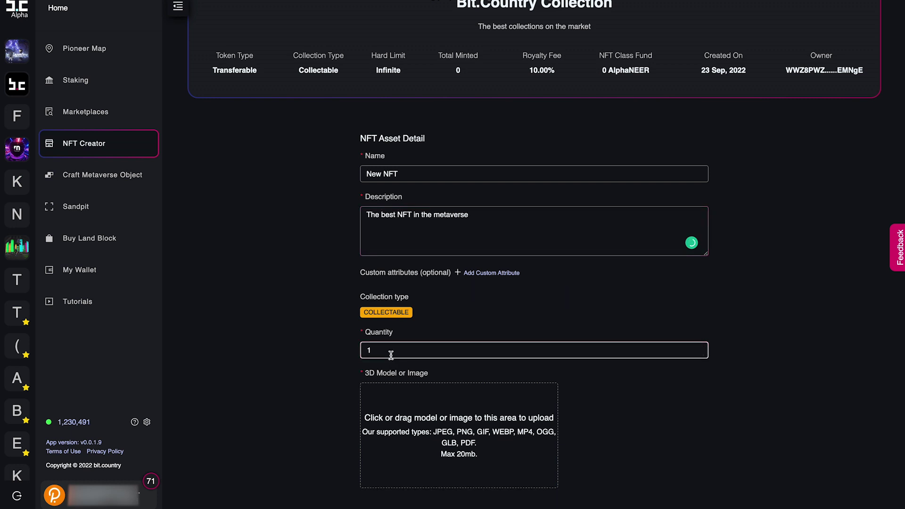
pyautogui.scroll(-1, 396, 415)
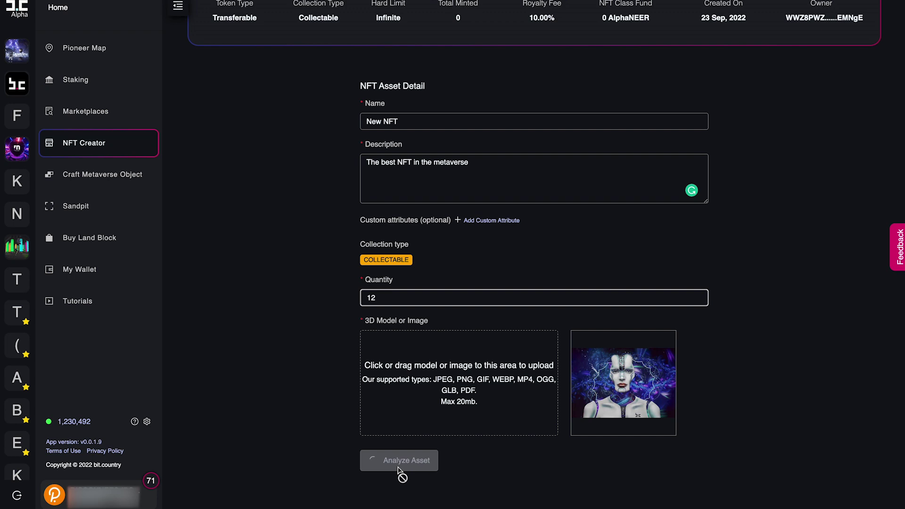
pyautogui.scroll(-2, 400, 472)
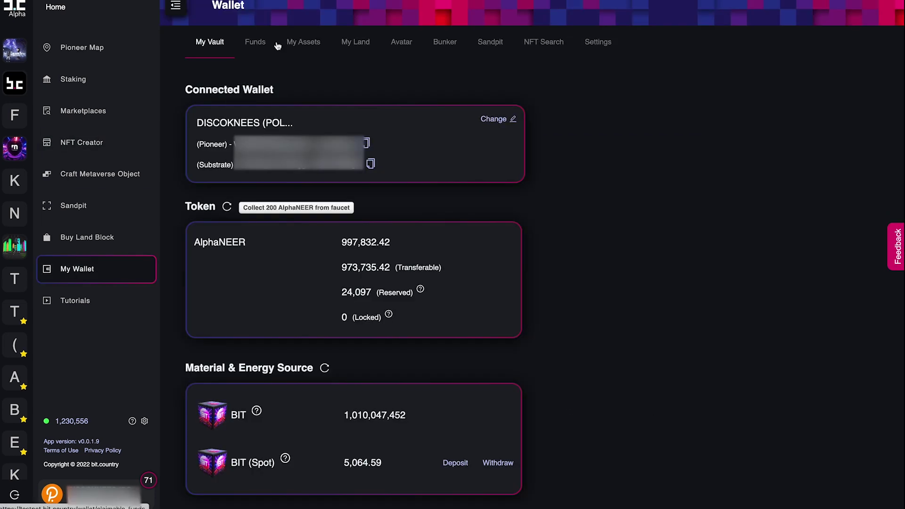
# Step: Open Wallet > My Assets and browse the NFTs this account created
pyautogui.click(303, 41)
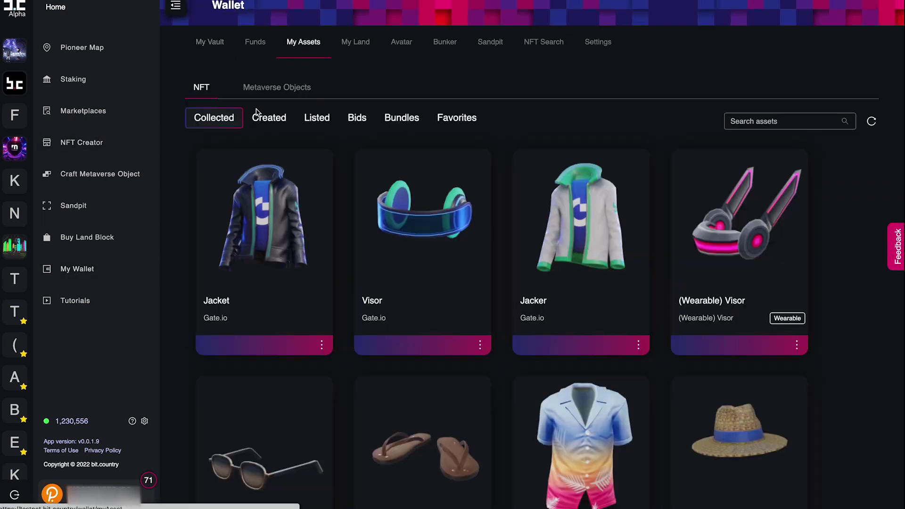
pyautogui.click(256, 112)
pyautogui.scroll(-4, 352, 192)
pyautogui.scroll(4, 352, 192)
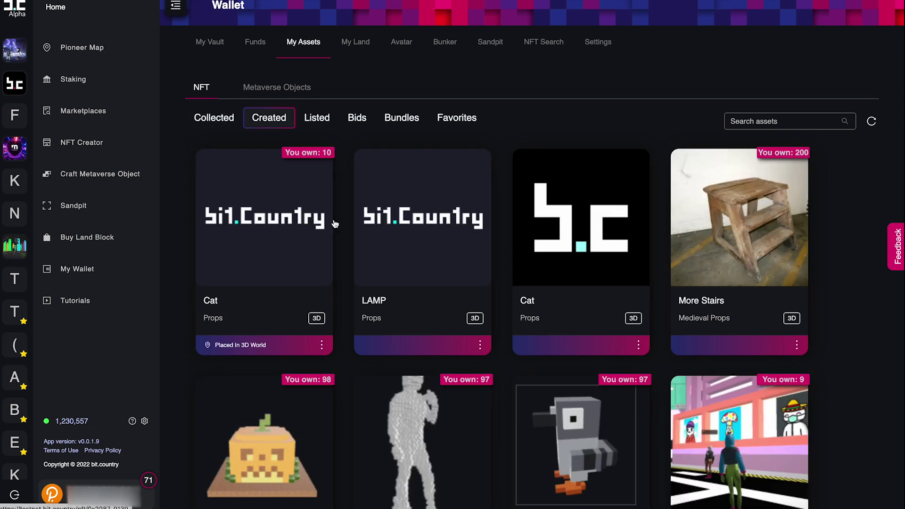
pyautogui.scroll(-5, 318, 197)
pyautogui.scroll(5, 334, 218)
# Step: Check the Listed, Bids, Bundles and Favorites tabs of My Assets
pyautogui.click(317, 117)
pyautogui.scroll(1, 387, 283)
pyautogui.click(357, 118)
pyautogui.click(405, 119)
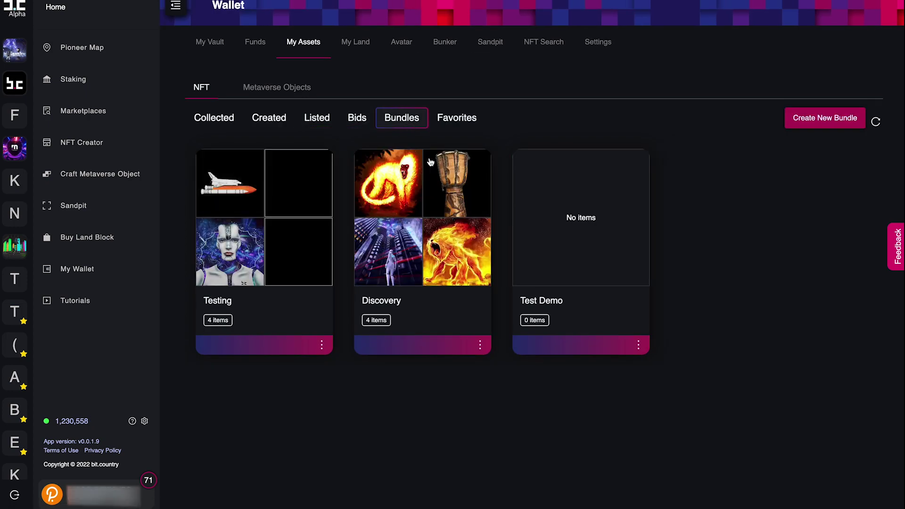
pyautogui.click(461, 119)
# Step: Return to the Created NFTs and open the Pumpkin asset's actions menu
pyautogui.click(269, 117)
pyautogui.scroll(-5, 472, 236)
pyautogui.scroll(5, 619, 209)
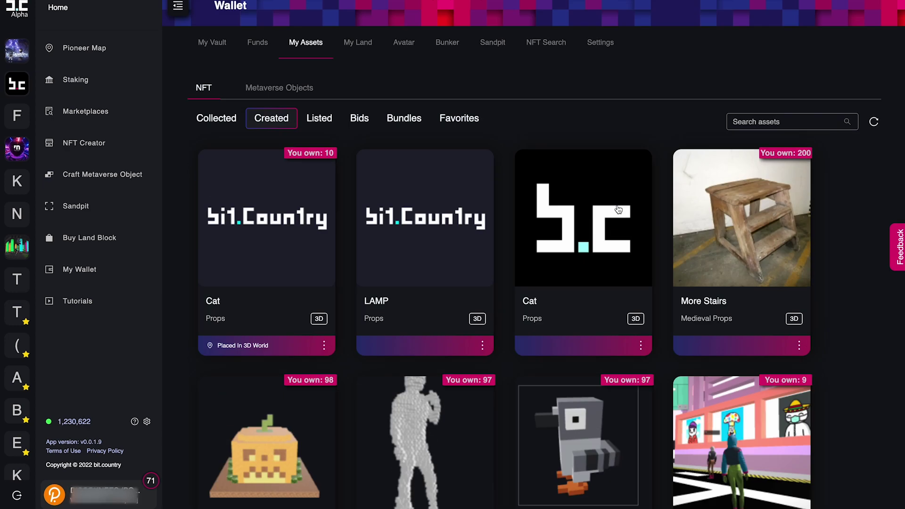
pyautogui.scroll(-5, 618, 209)
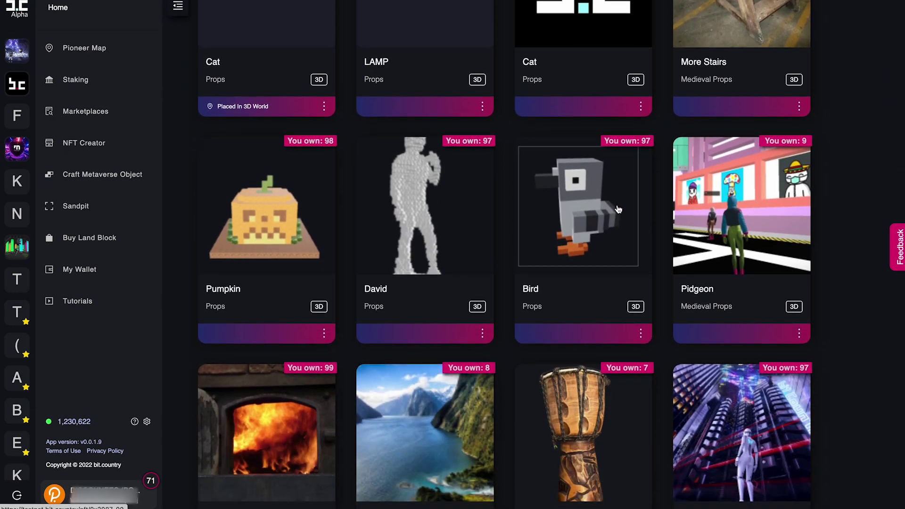
pyautogui.click(325, 334)
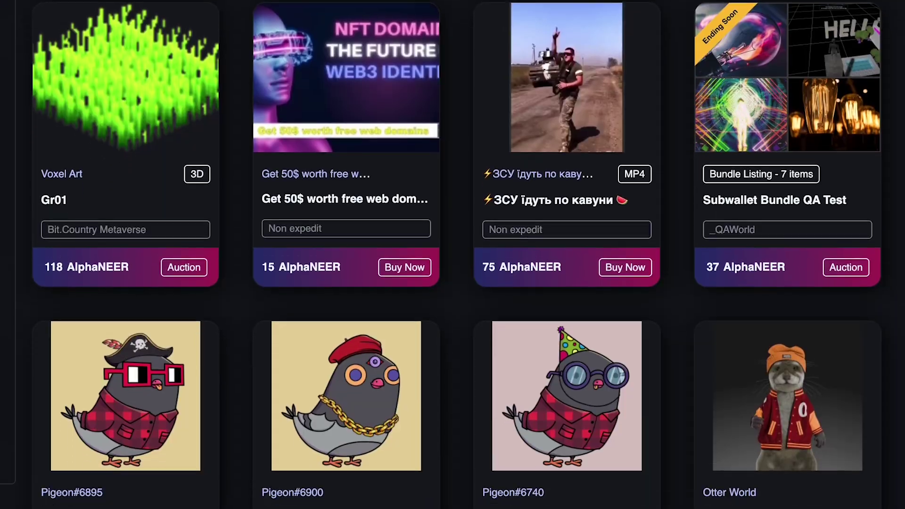
pyautogui.scroll(-5, 452, 254)
pyautogui.scroll(-8, 452, 255)
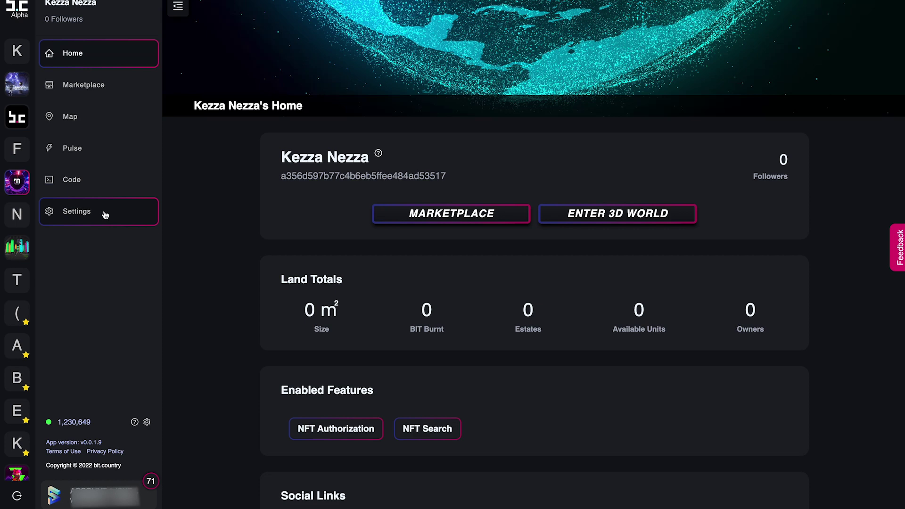
# Step: In the metaverse Settings, approve the Pigeon#6900 collection request for local marketplace sale
pyautogui.click(106, 215)
pyautogui.scroll(-10, 263, 340)
pyautogui.scroll(-5, 263, 340)
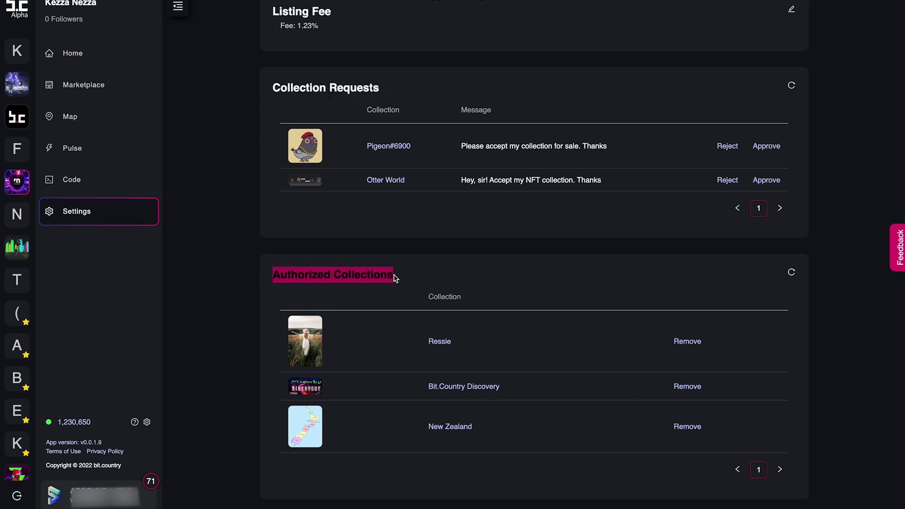
pyautogui.click(767, 147)
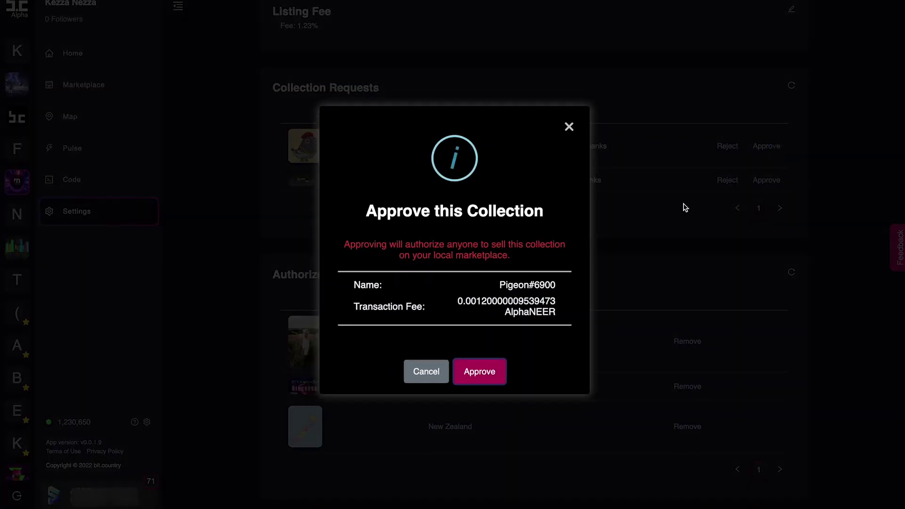
pyautogui.click(480, 372)
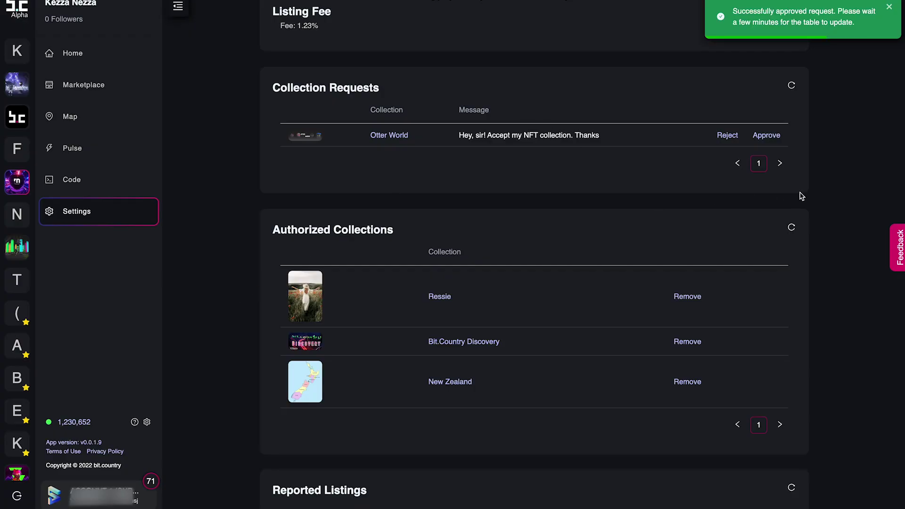
pyautogui.scroll(-1, 791, 286)
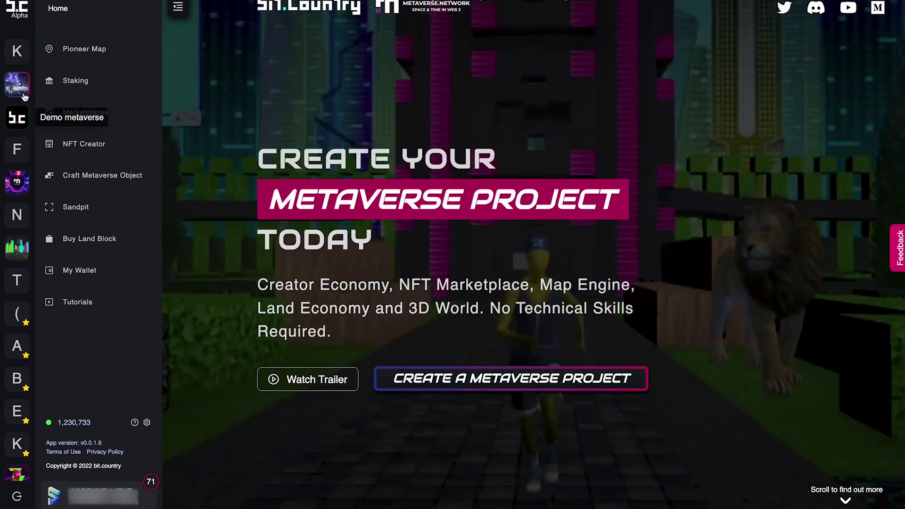
# Step: Browse the Bit.Country Metaverse marketplace's Latest Collectables, then open the Jacket NFT's options
pyautogui.click(19, 86)
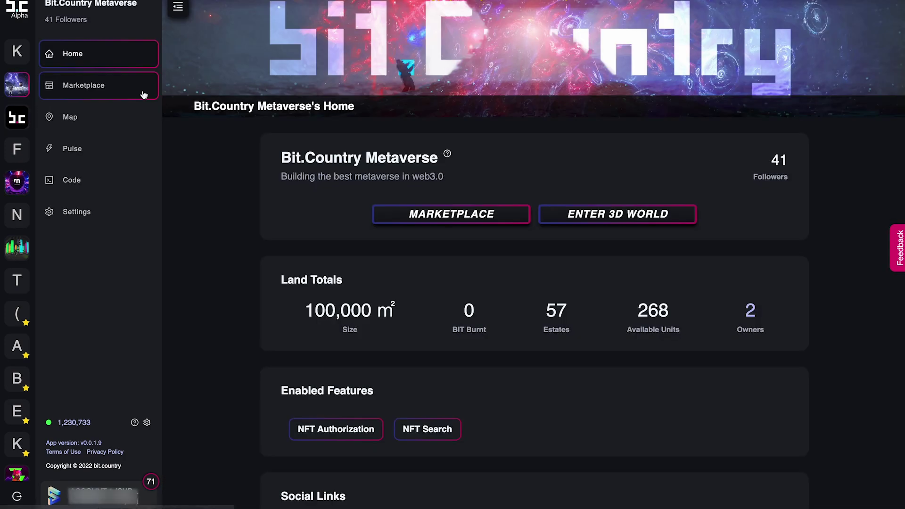
pyautogui.click(142, 95)
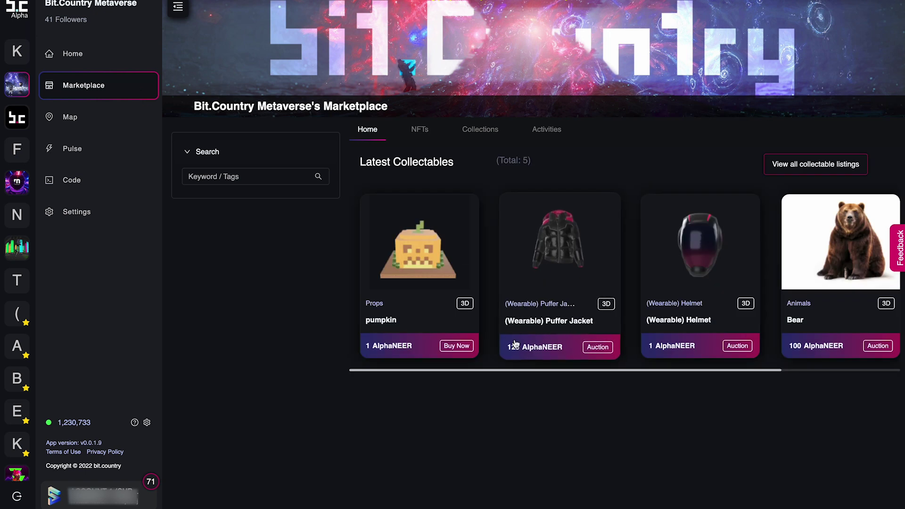
pyautogui.moveTo(518, 372); pyautogui.dragTo(612, 370)
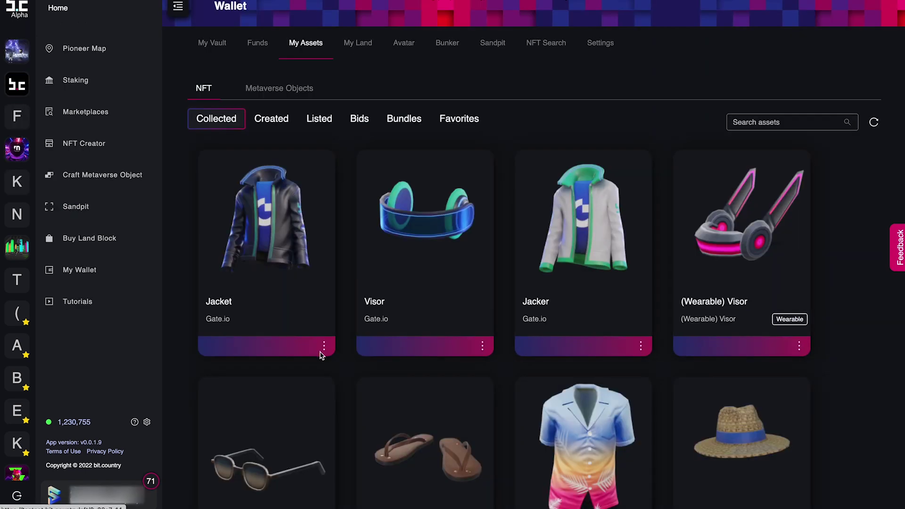
pyautogui.click(324, 347)
# Step: Start a Buy Now sale listing for the Jacket, then cancel it
pyautogui.click(277, 217)
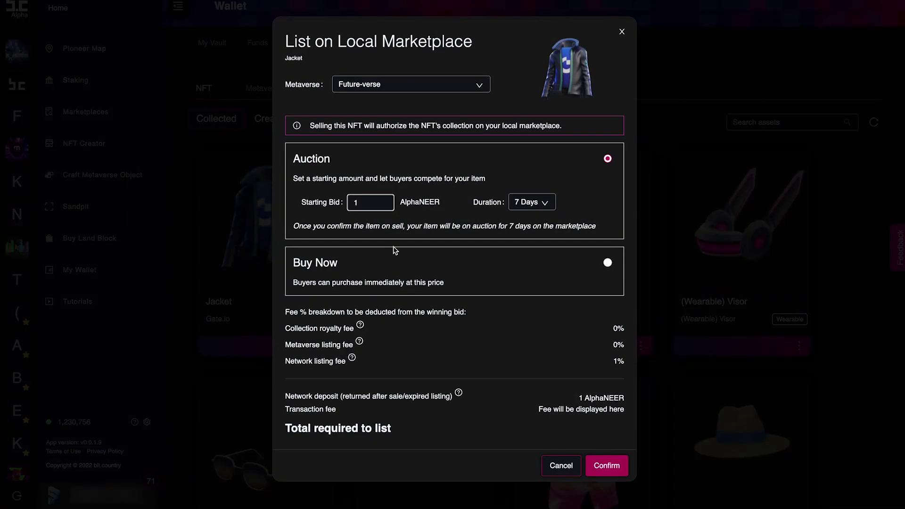
pyautogui.click(289, 264)
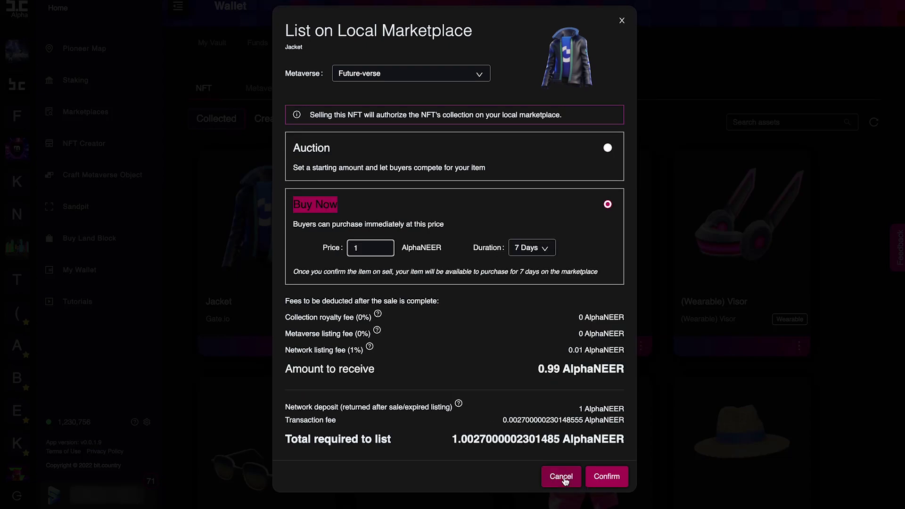
pyautogui.click(560, 477)
# Step: Review the Discovery bundle's details under the wallet's Bundles tab, then close them
pyautogui.click(401, 117)
pyautogui.click(421, 257)
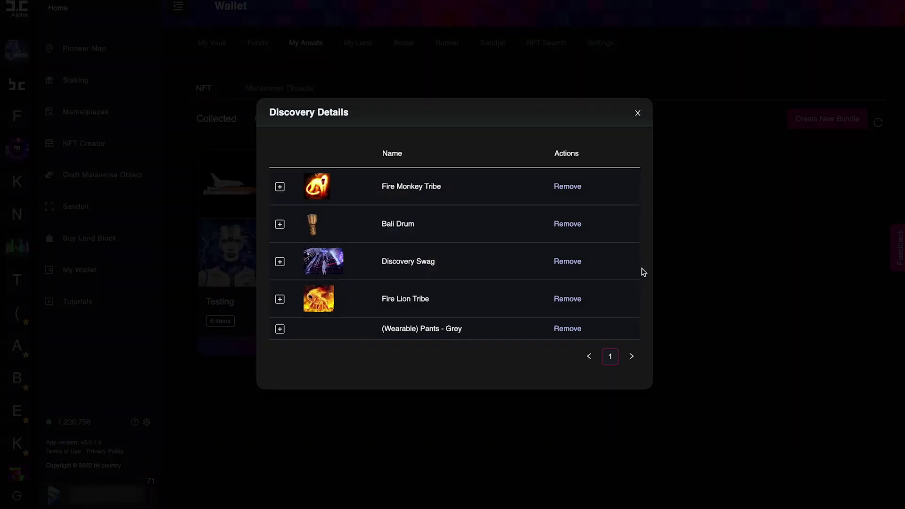
pyautogui.click(639, 115)
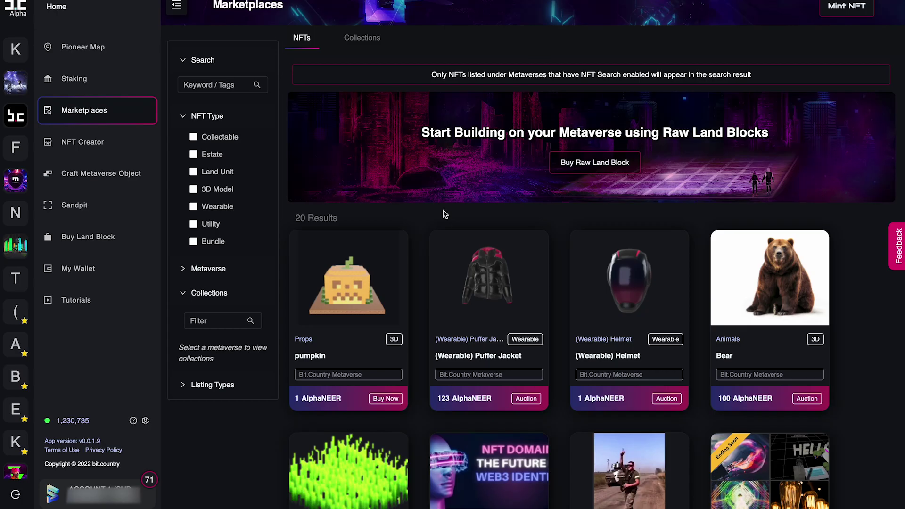
# Step: Scroll through the Marketplaces listings grid and the Collections grid
pyautogui.scroll(-5, 444, 215)
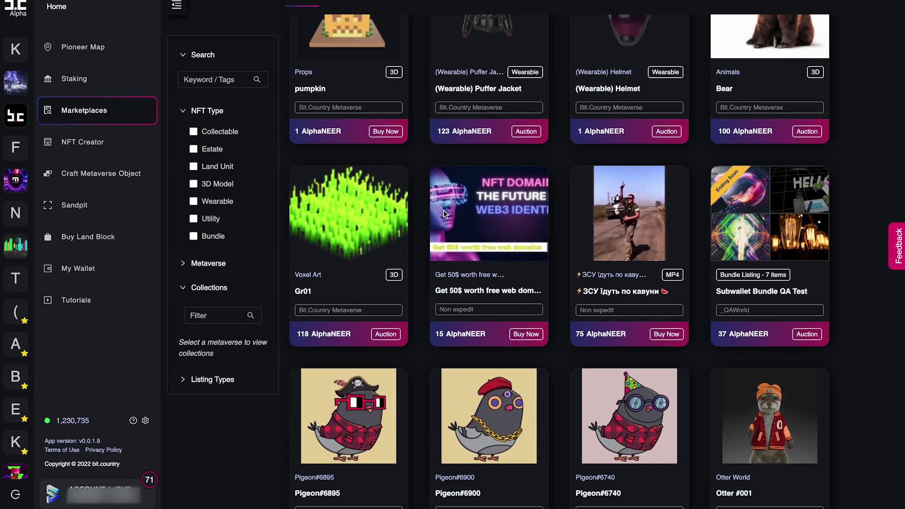
pyautogui.scroll(-5, 443, 215)
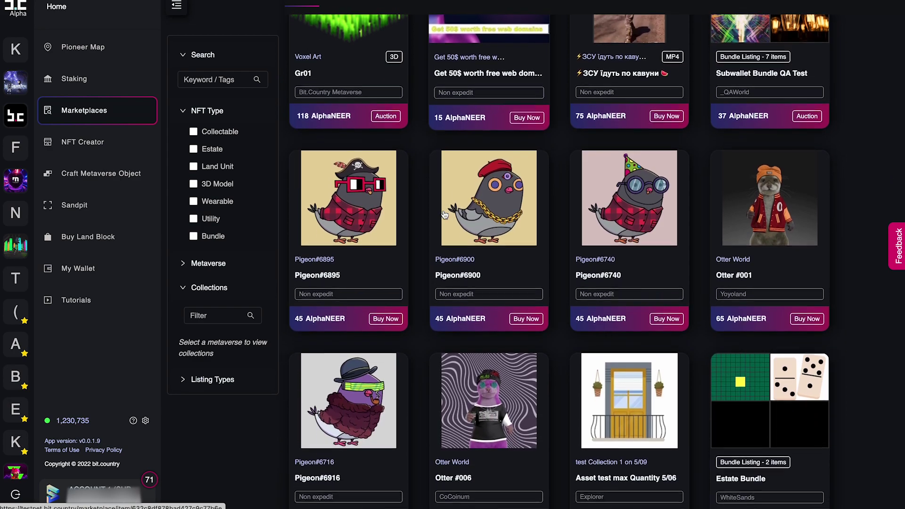
pyautogui.scroll(-6, 445, 214)
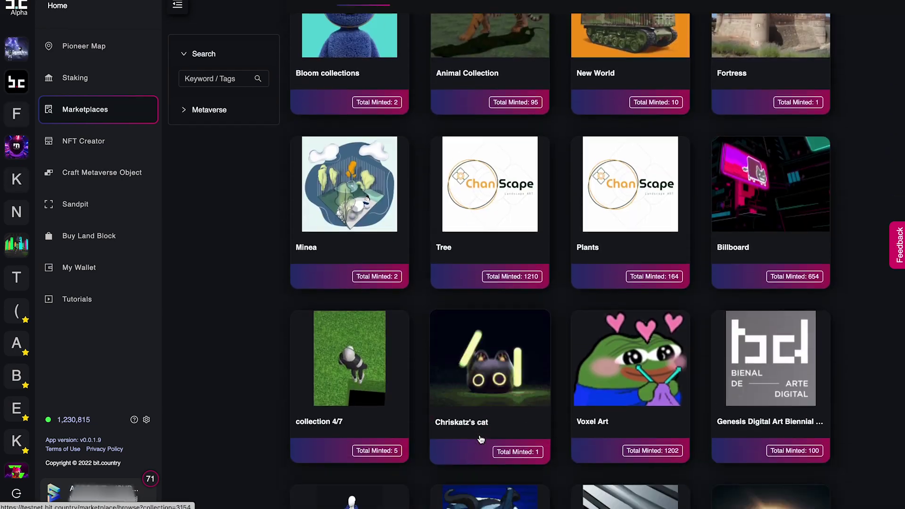
pyautogui.scroll(-5, 479, 436)
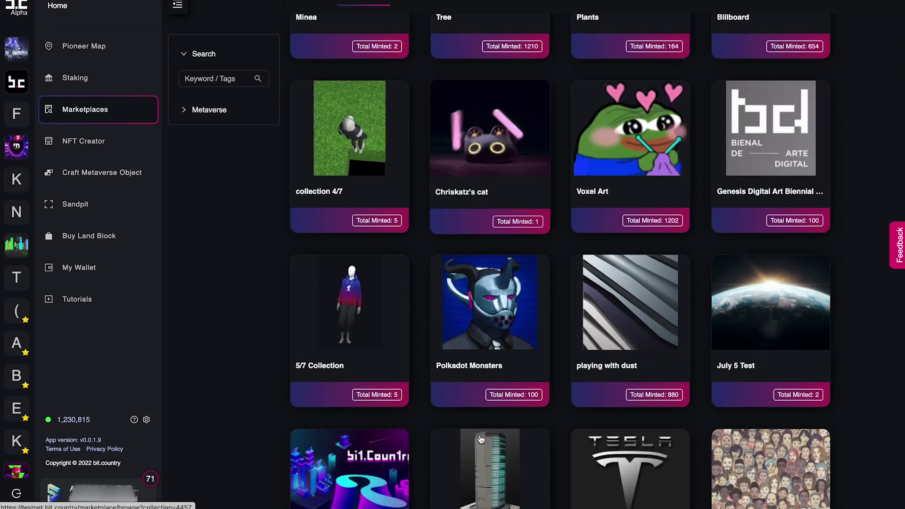
pyautogui.scroll(-20, 481, 439)
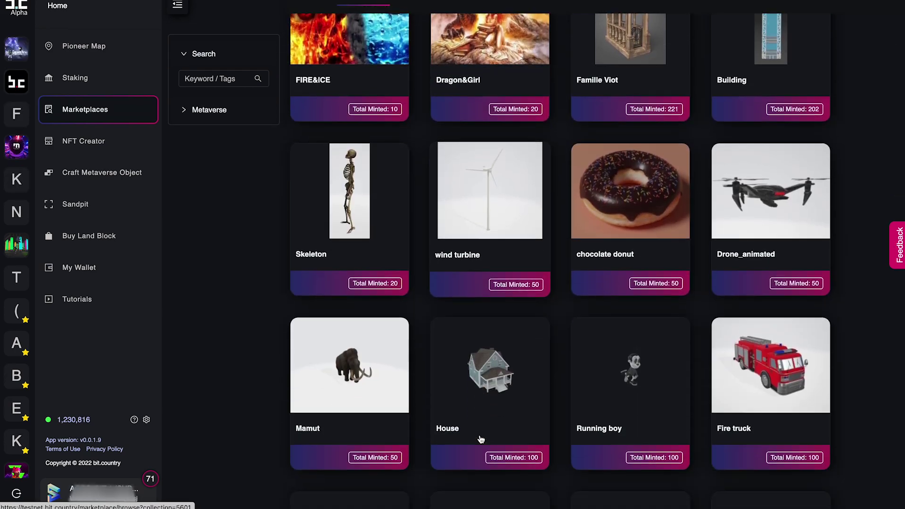
pyautogui.scroll(-20, 481, 440)
pyautogui.scroll(-14, 481, 439)
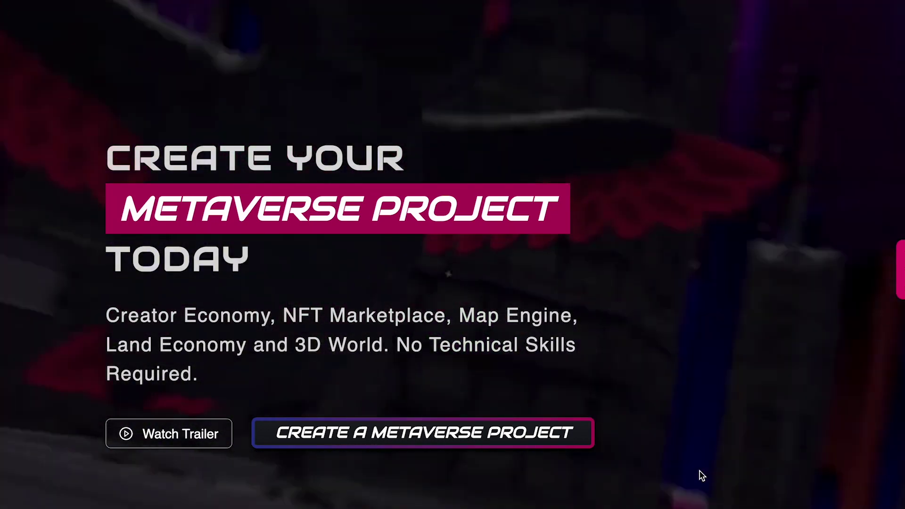
# Step: Scroll the landing page through Brand, Identity, Metaverse and Your Assets down to 'Get Started with AlphaNEER and BIT'
pyautogui.scroll(-1, 702, 476)
pyautogui.scroll(-10, 703, 477)
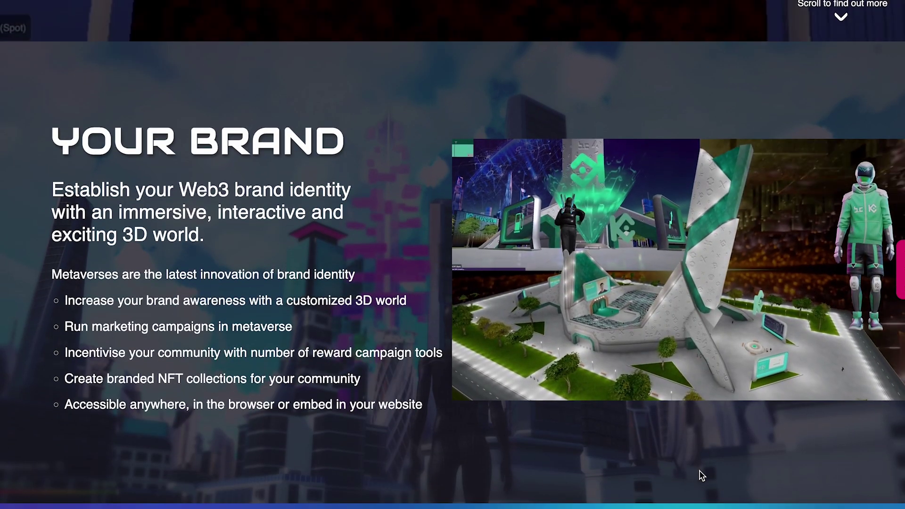
pyautogui.scroll(-5, 702, 476)
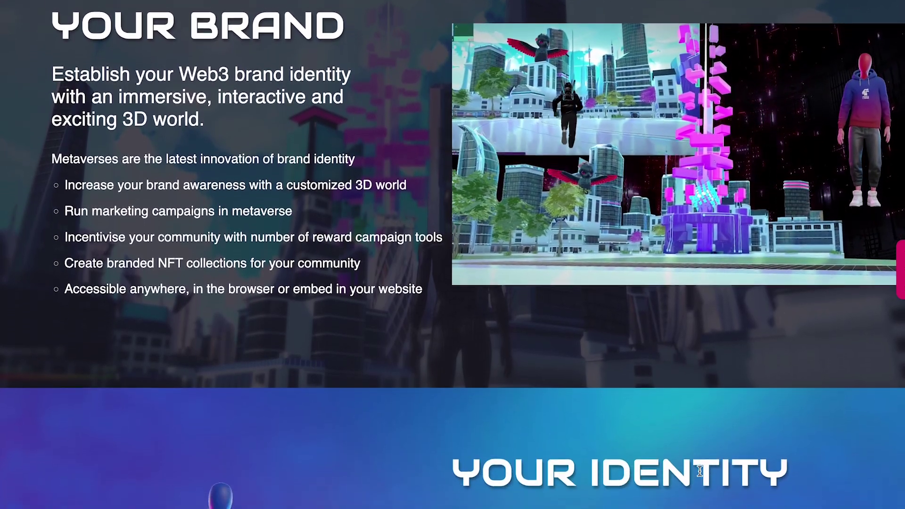
pyautogui.scroll(-7, 701, 474)
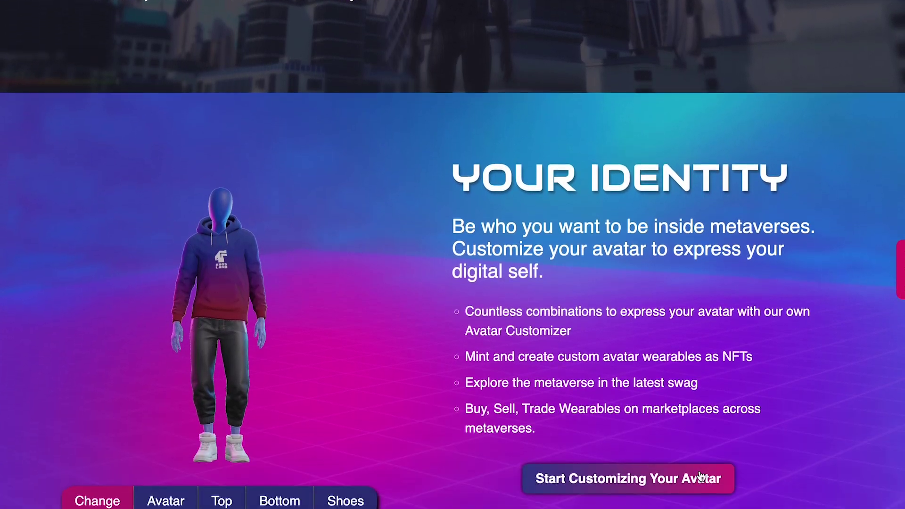
pyautogui.scroll(-7, 703, 476)
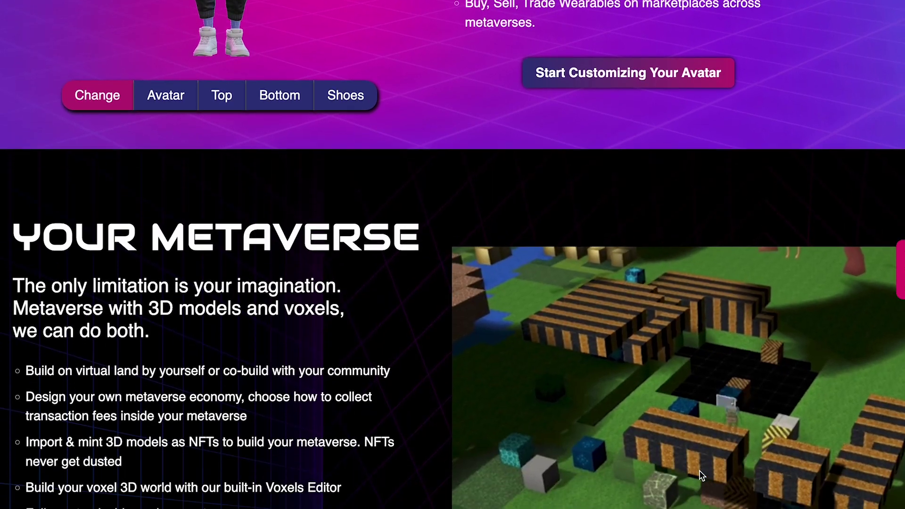
pyautogui.scroll(-4, 702, 476)
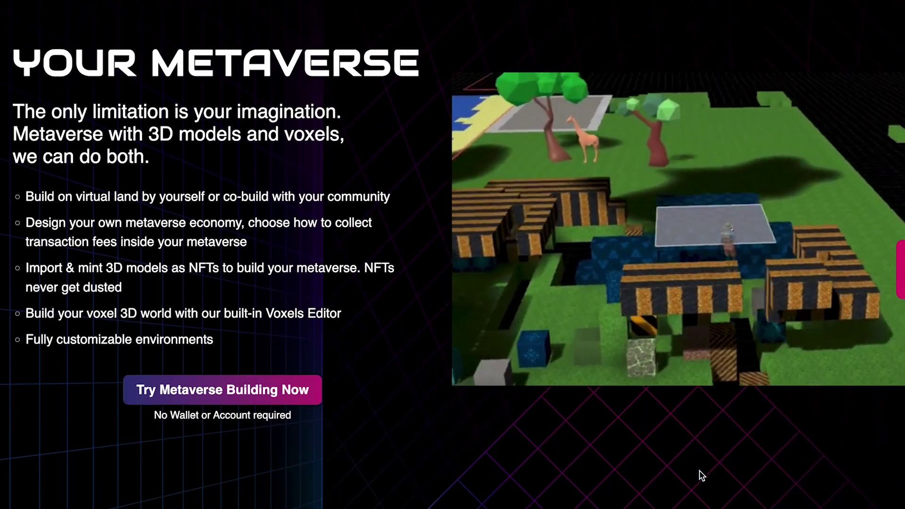
pyautogui.scroll(-5, 701, 475)
pyautogui.scroll(-3, 702, 476)
pyautogui.scroll(-8, 702, 476)
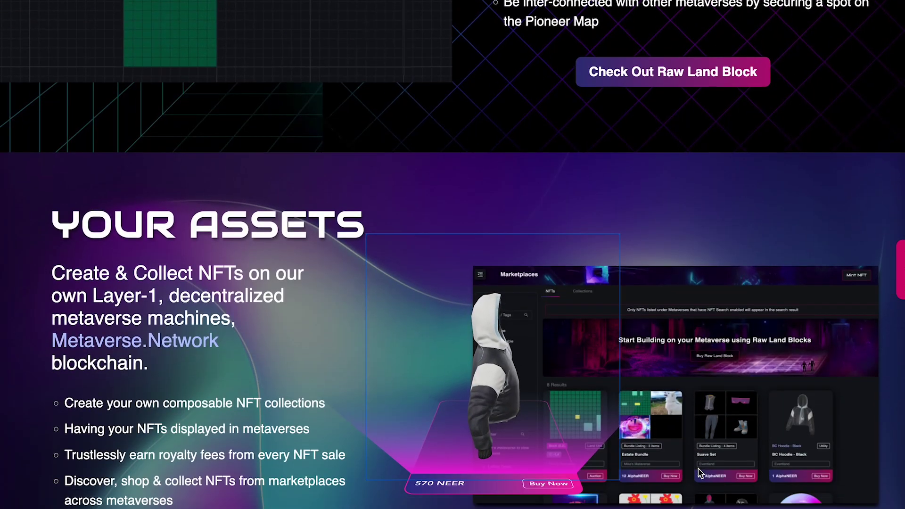
pyautogui.scroll(-3, 702, 473)
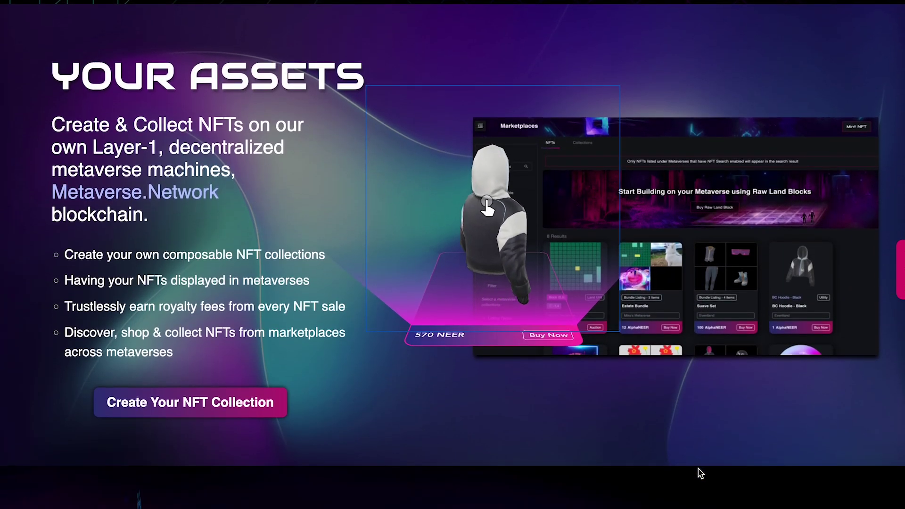
pyautogui.scroll(-9, 701, 473)
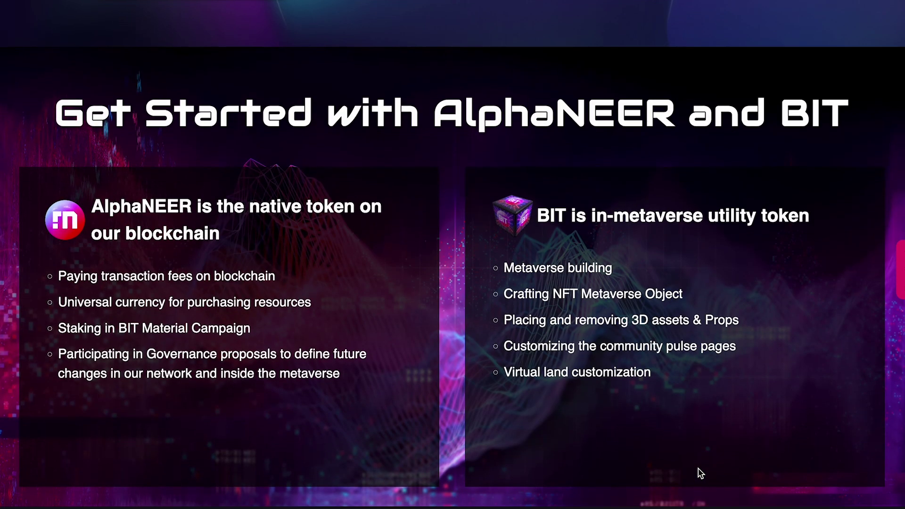